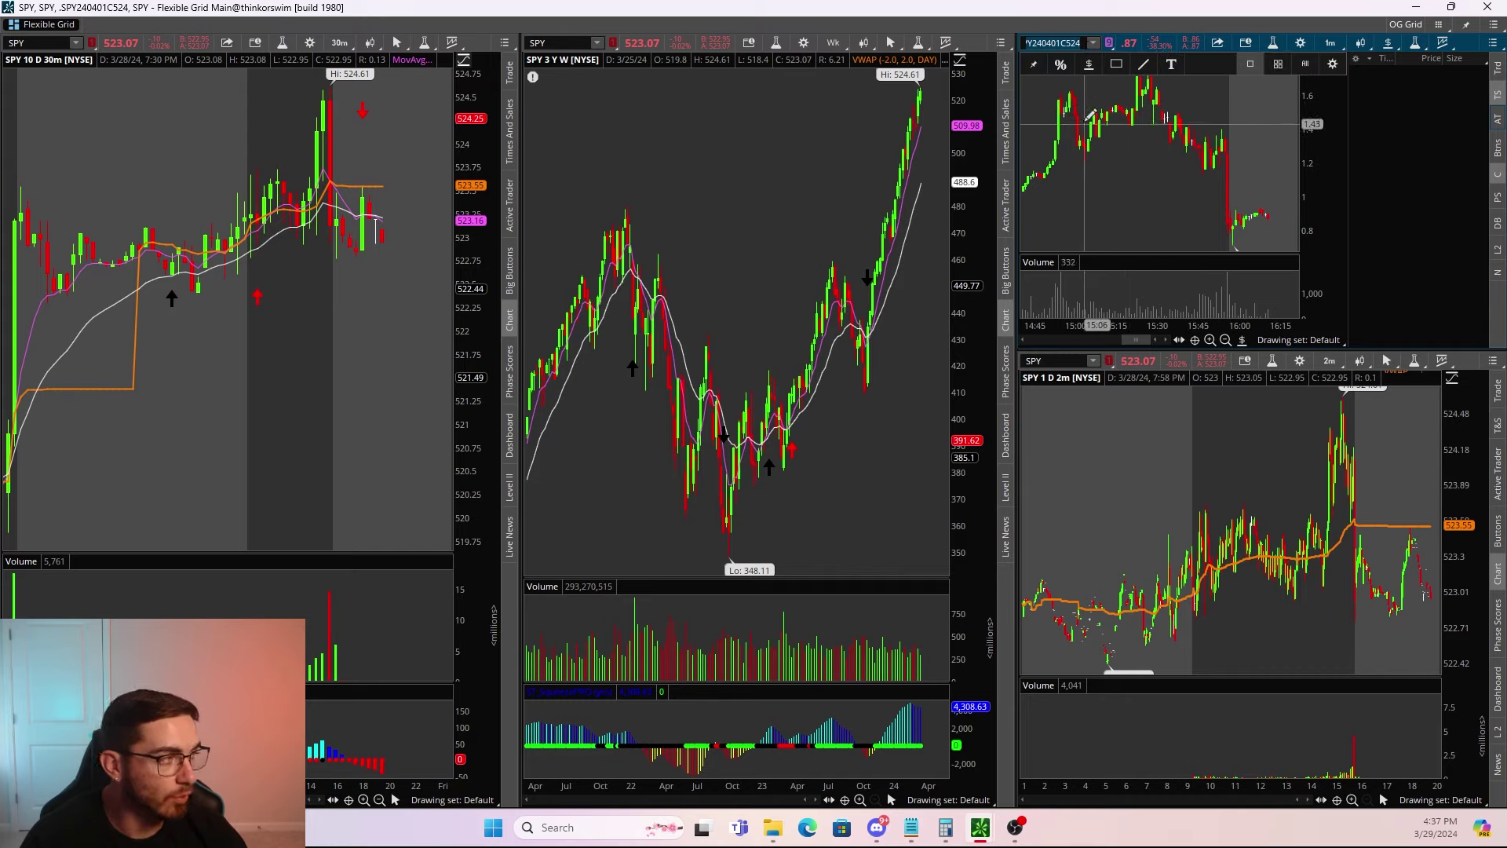
Step: Keep the option chart on 1-minute bars and zoom the SPY 30-minute chart into recent bars
click(1332, 43)
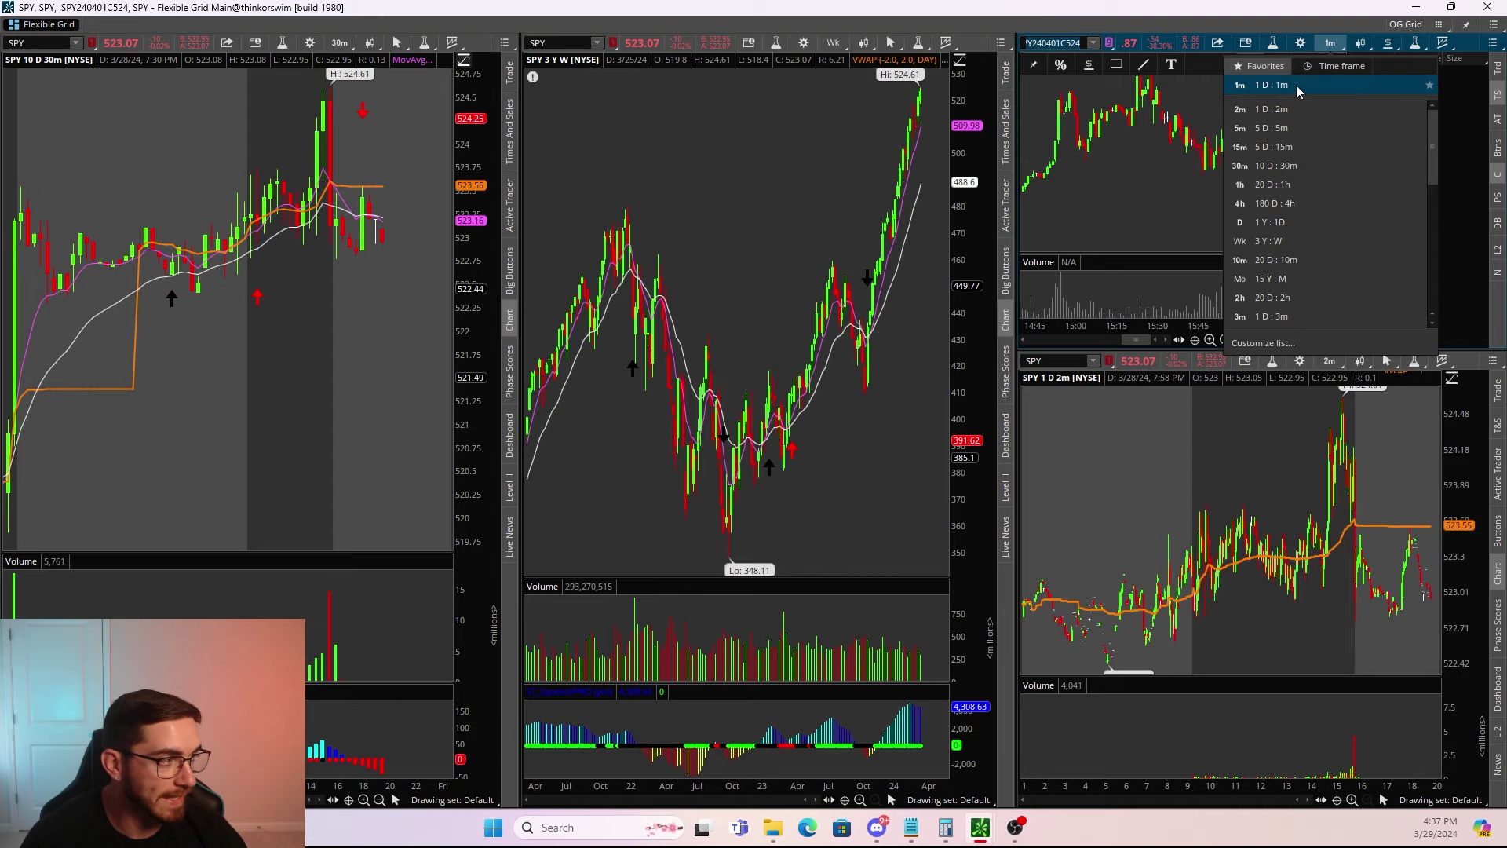
click(1115, 34)
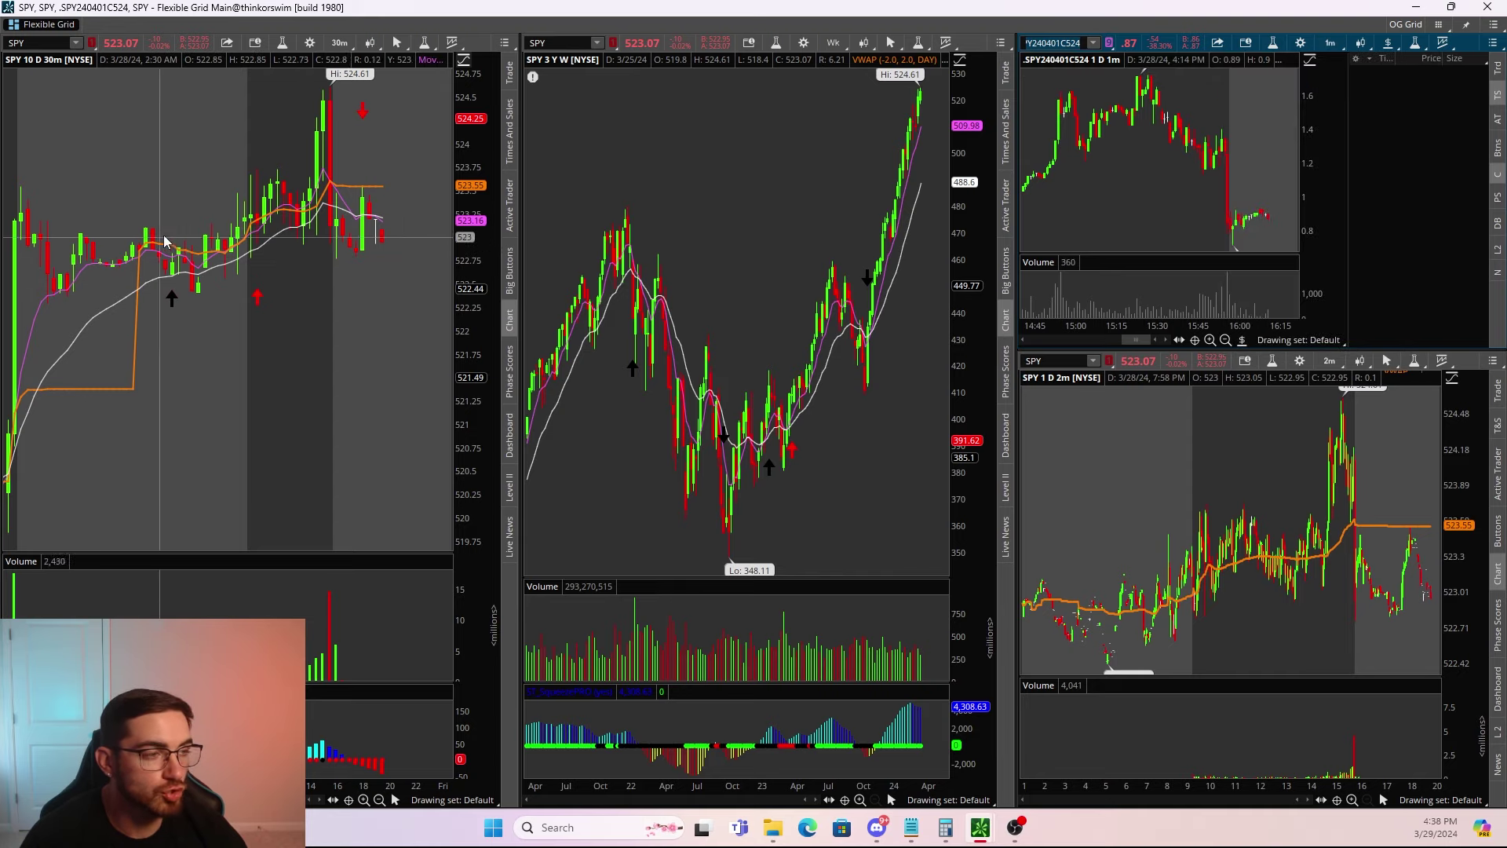
drag(179, 232, 413, 228)
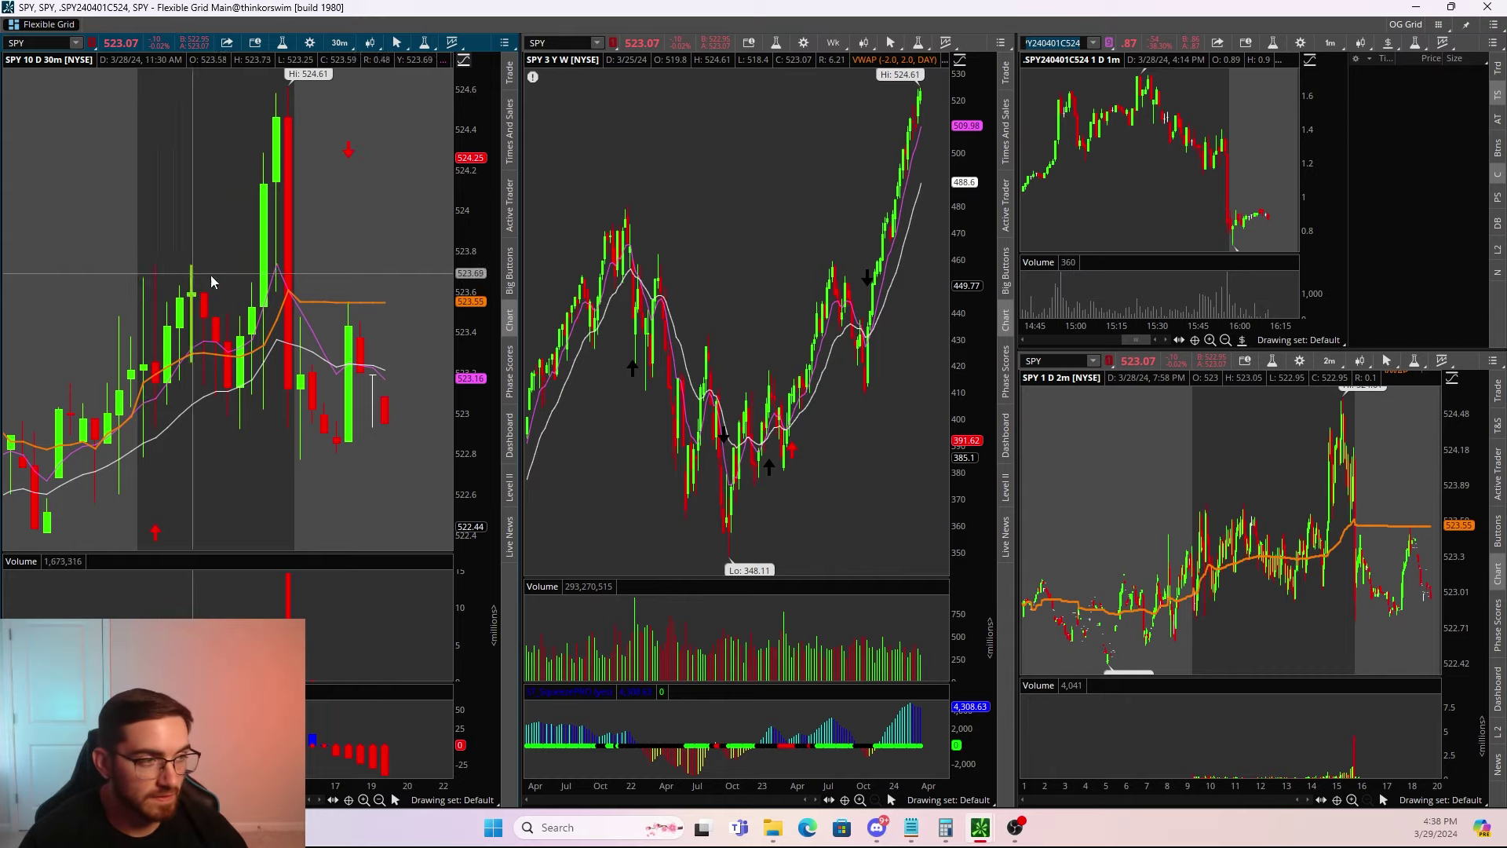
Step: Mark a horizontal price level at 523.73 on the left SPY chart
click(396, 799)
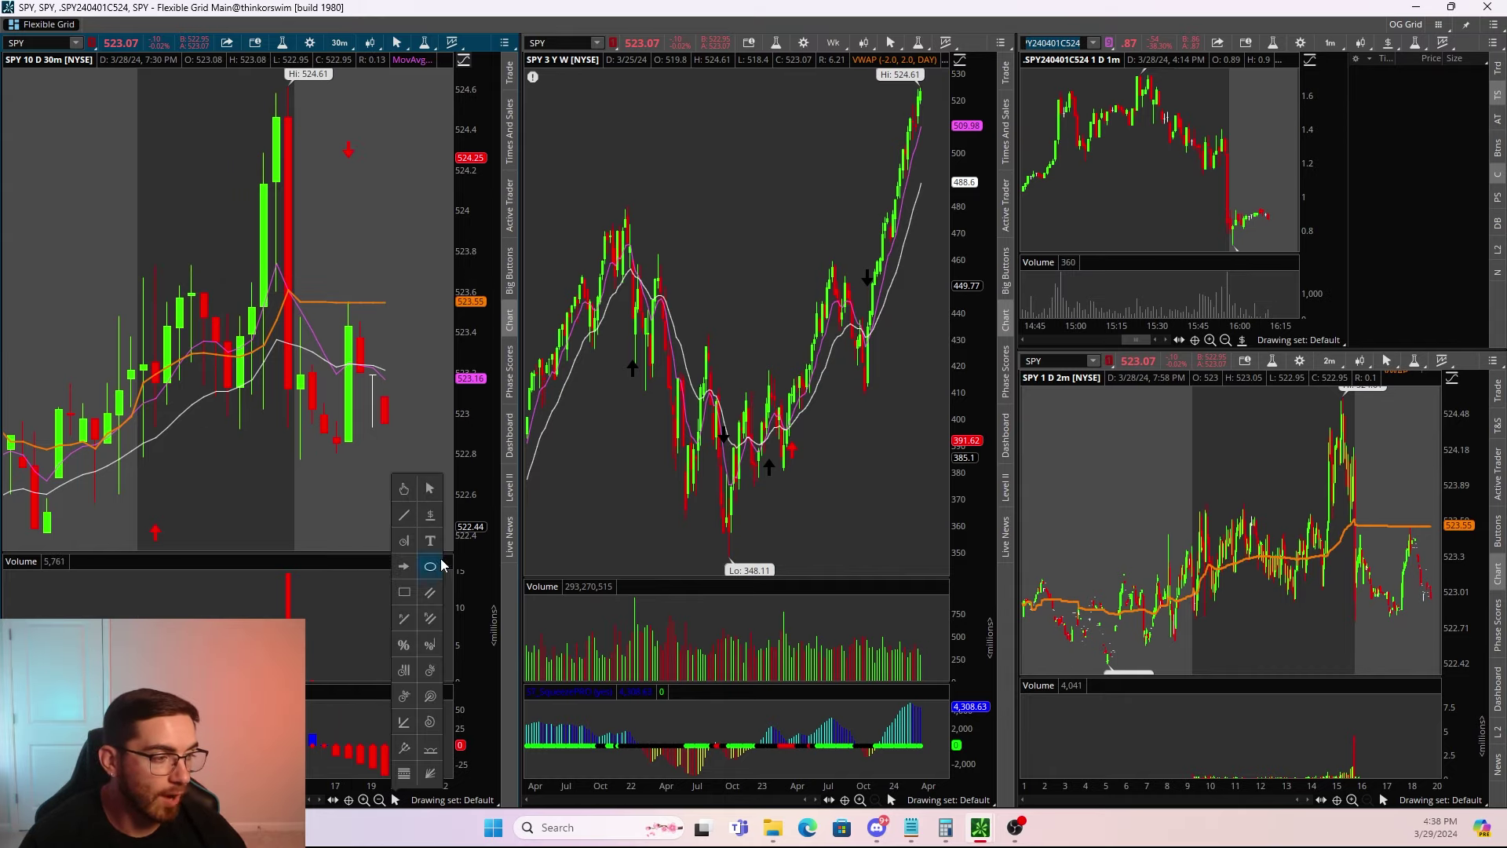
click(432, 520)
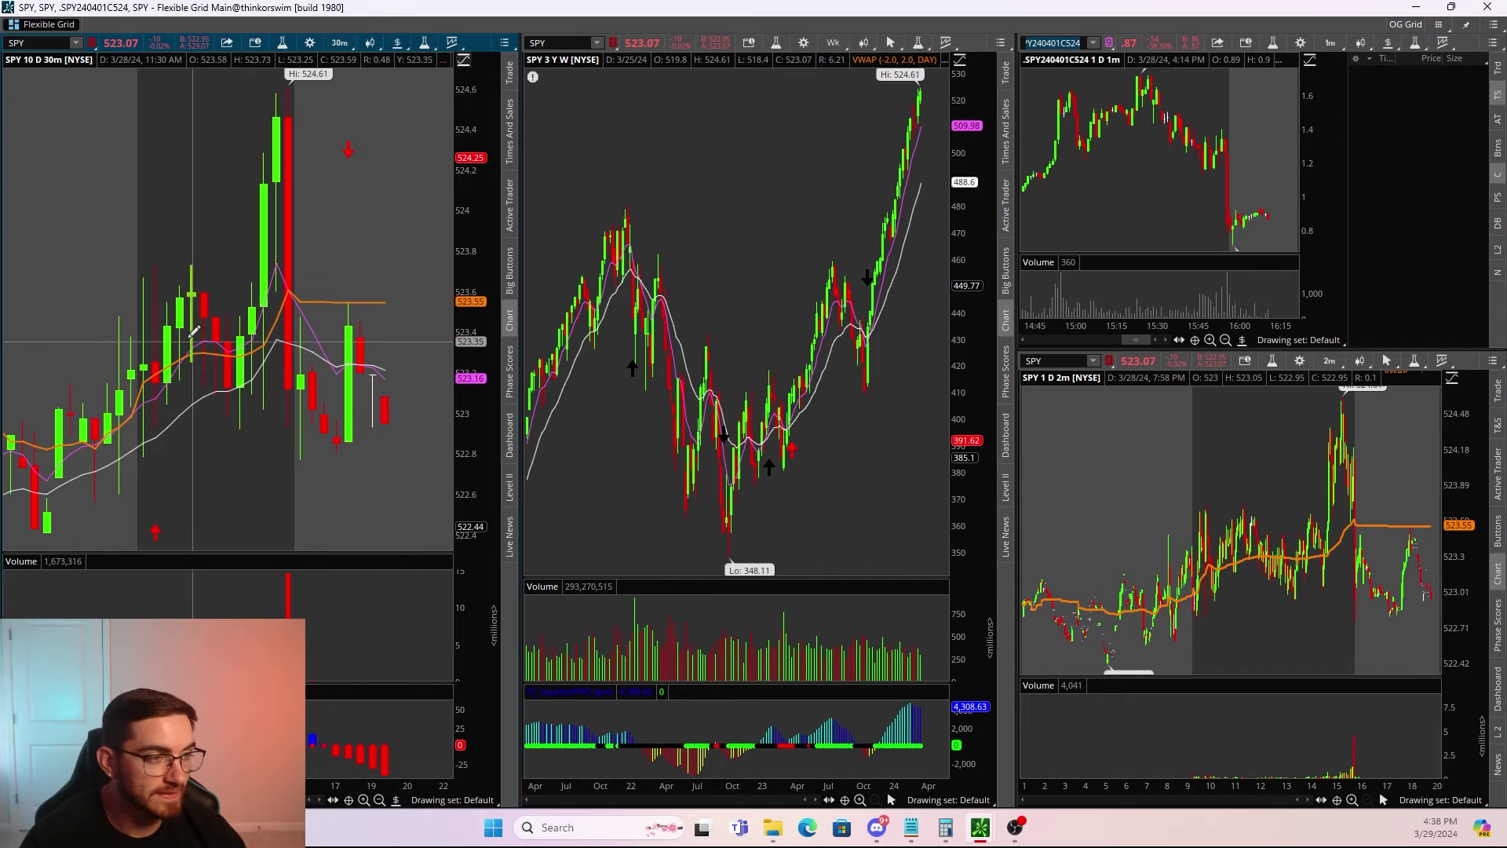
click(162, 265)
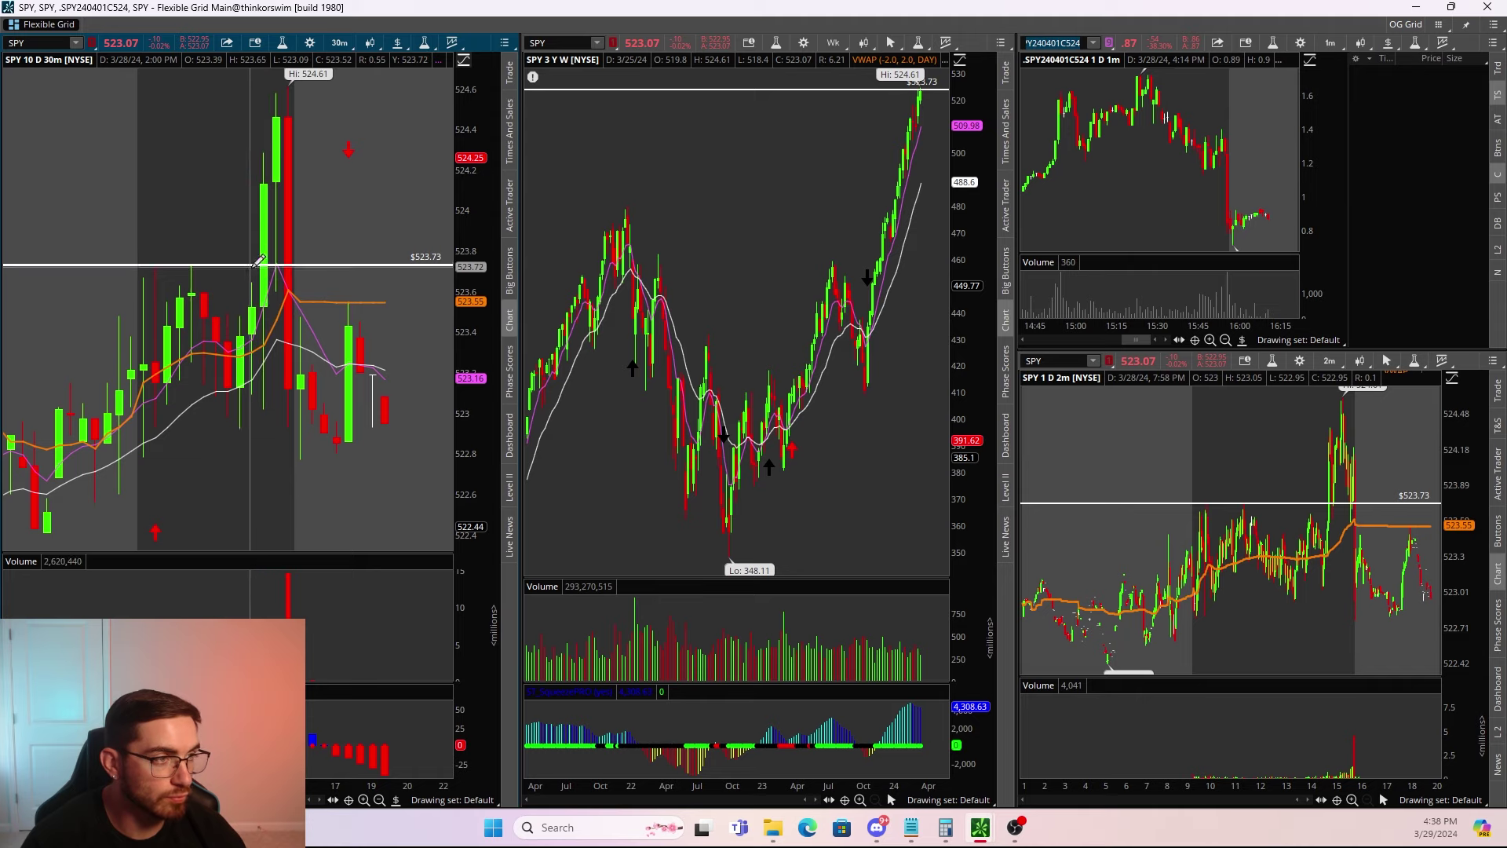
Step: Switch the left chart to 5 D : 5m and zoom into the 12:20 PM–5:00 PM session
click(339, 42)
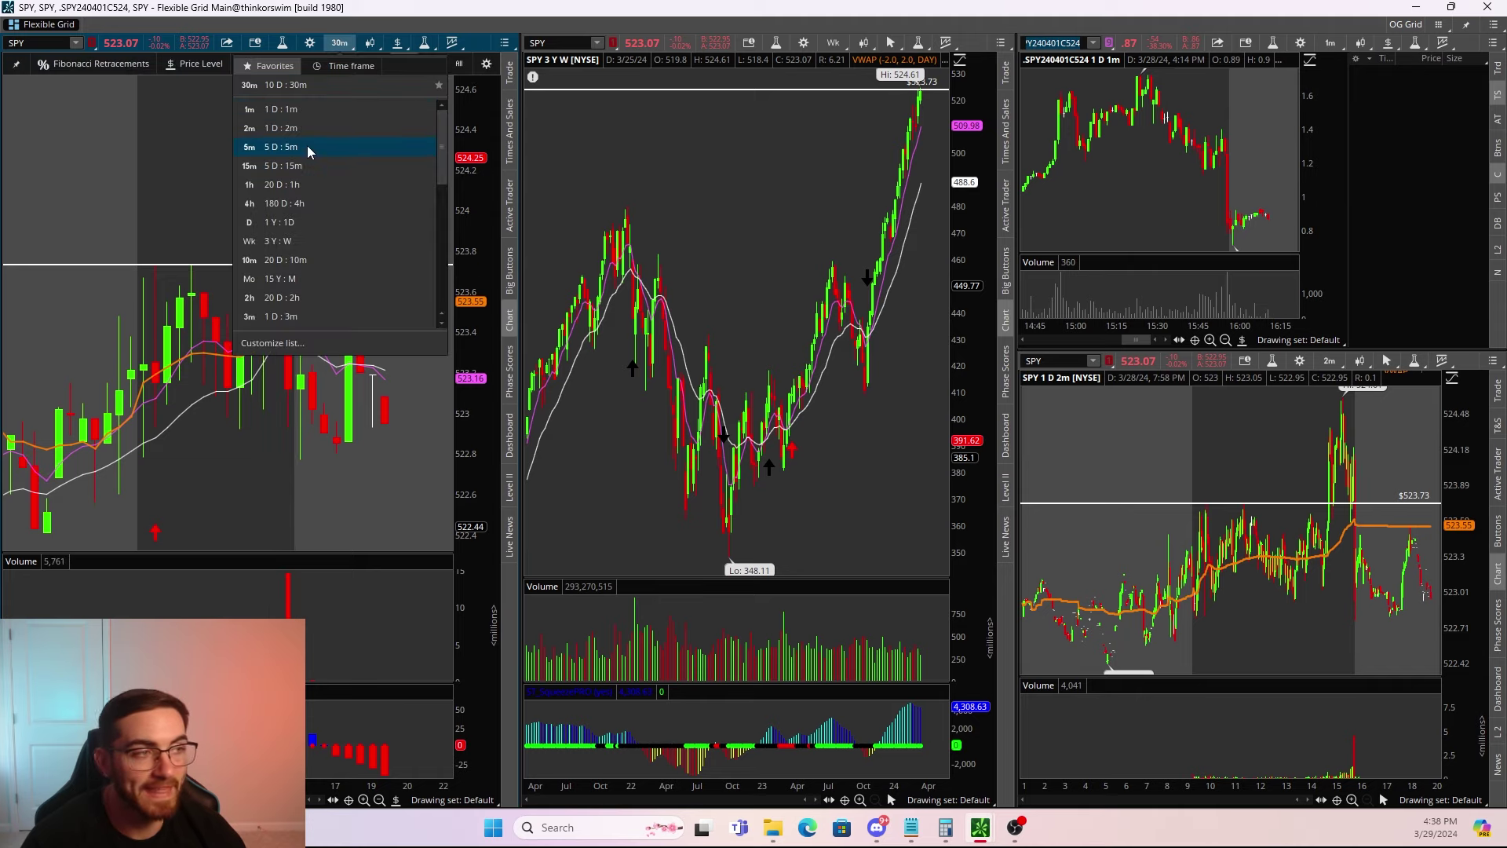
click(308, 146)
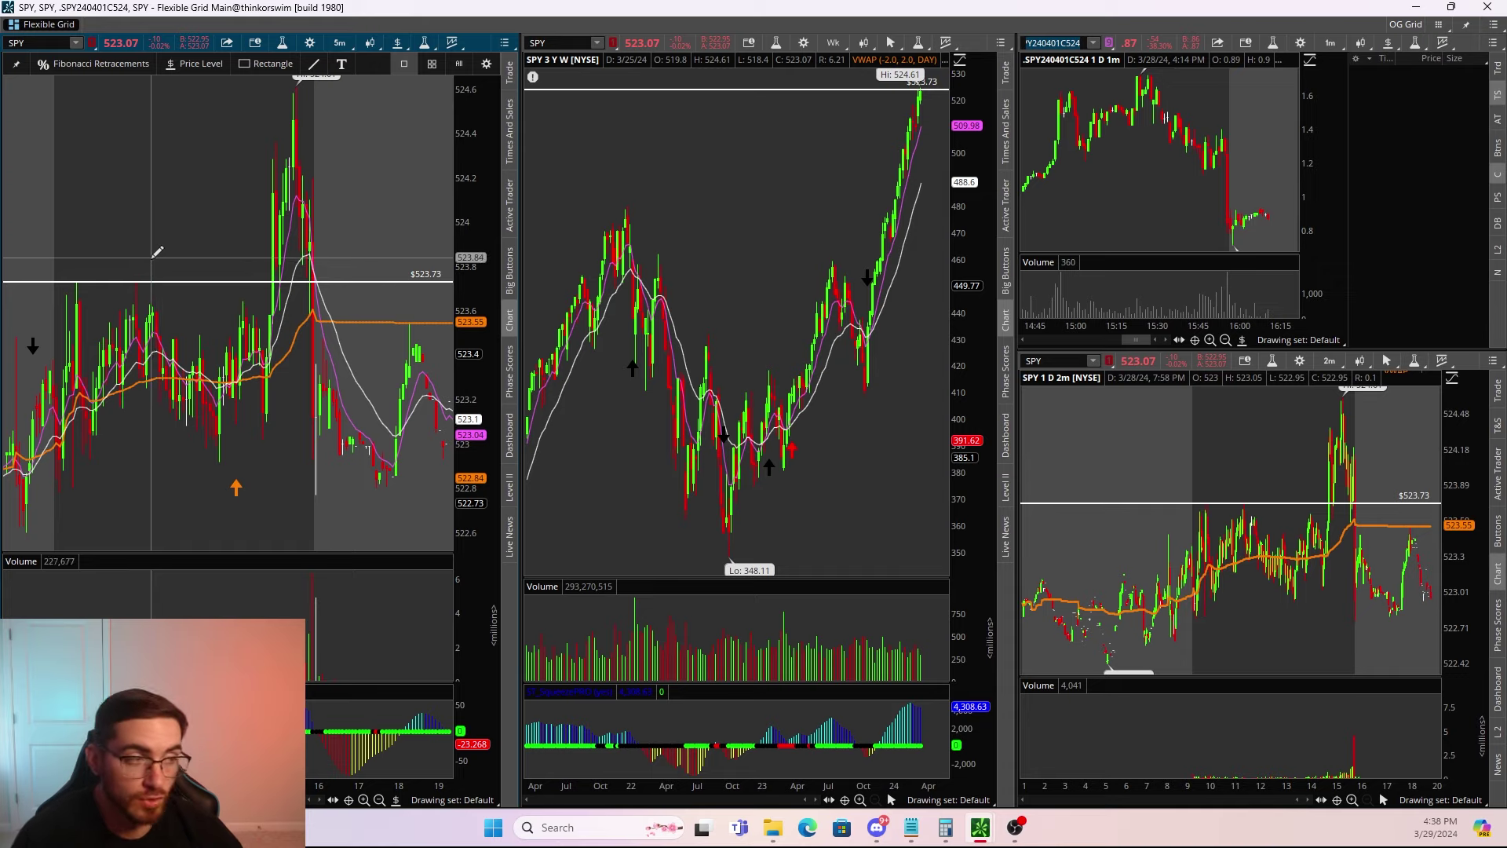
drag(167, 245, 385, 277)
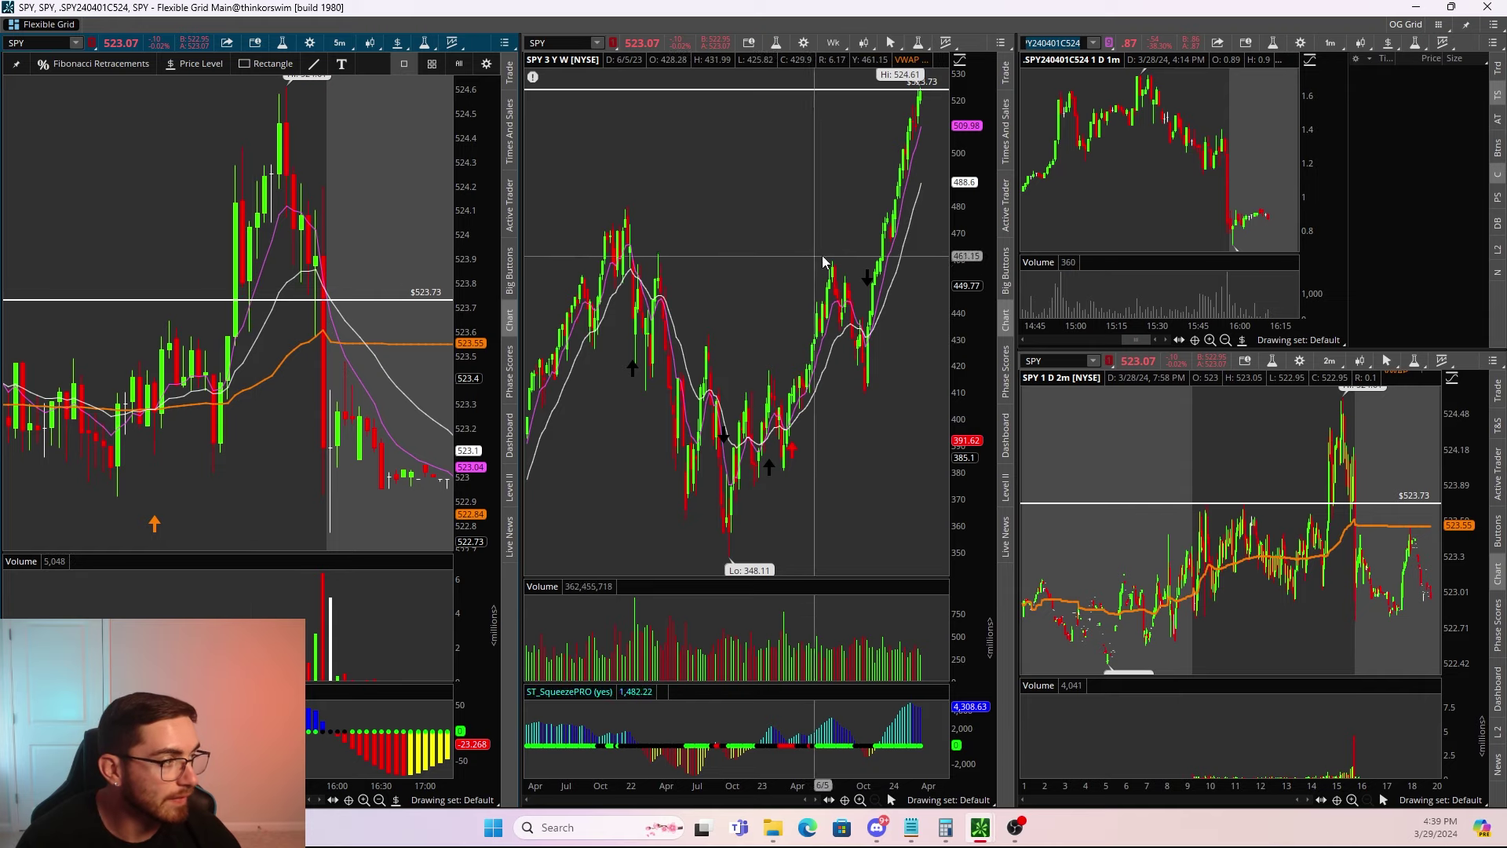
Step: Mark option price levels at $1.21 and $1.33, coloring the $1.33 level light green
click(1092, 154)
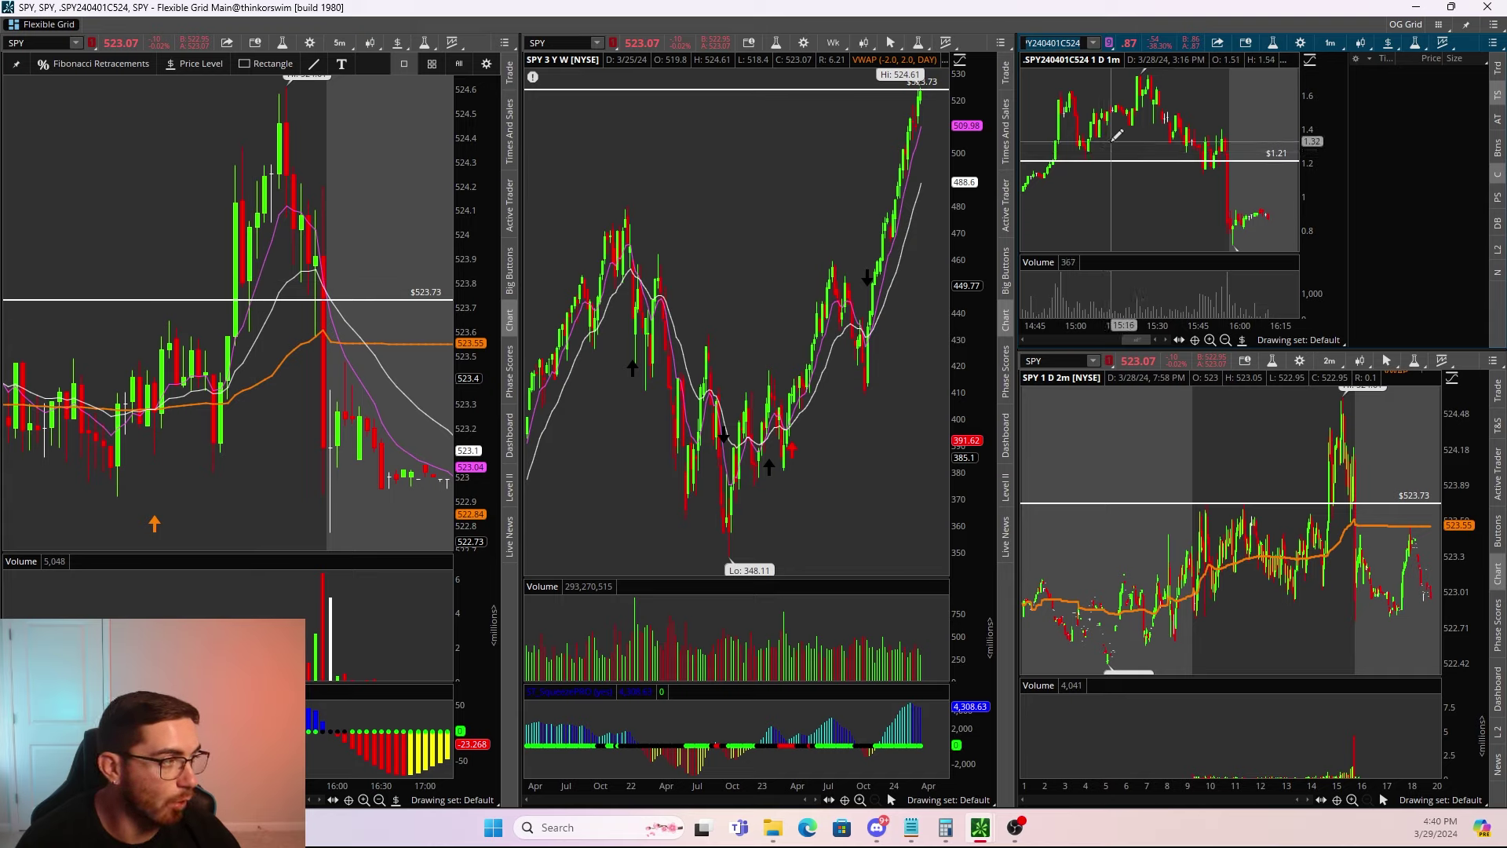
drag(1116, 160, 1122, 140)
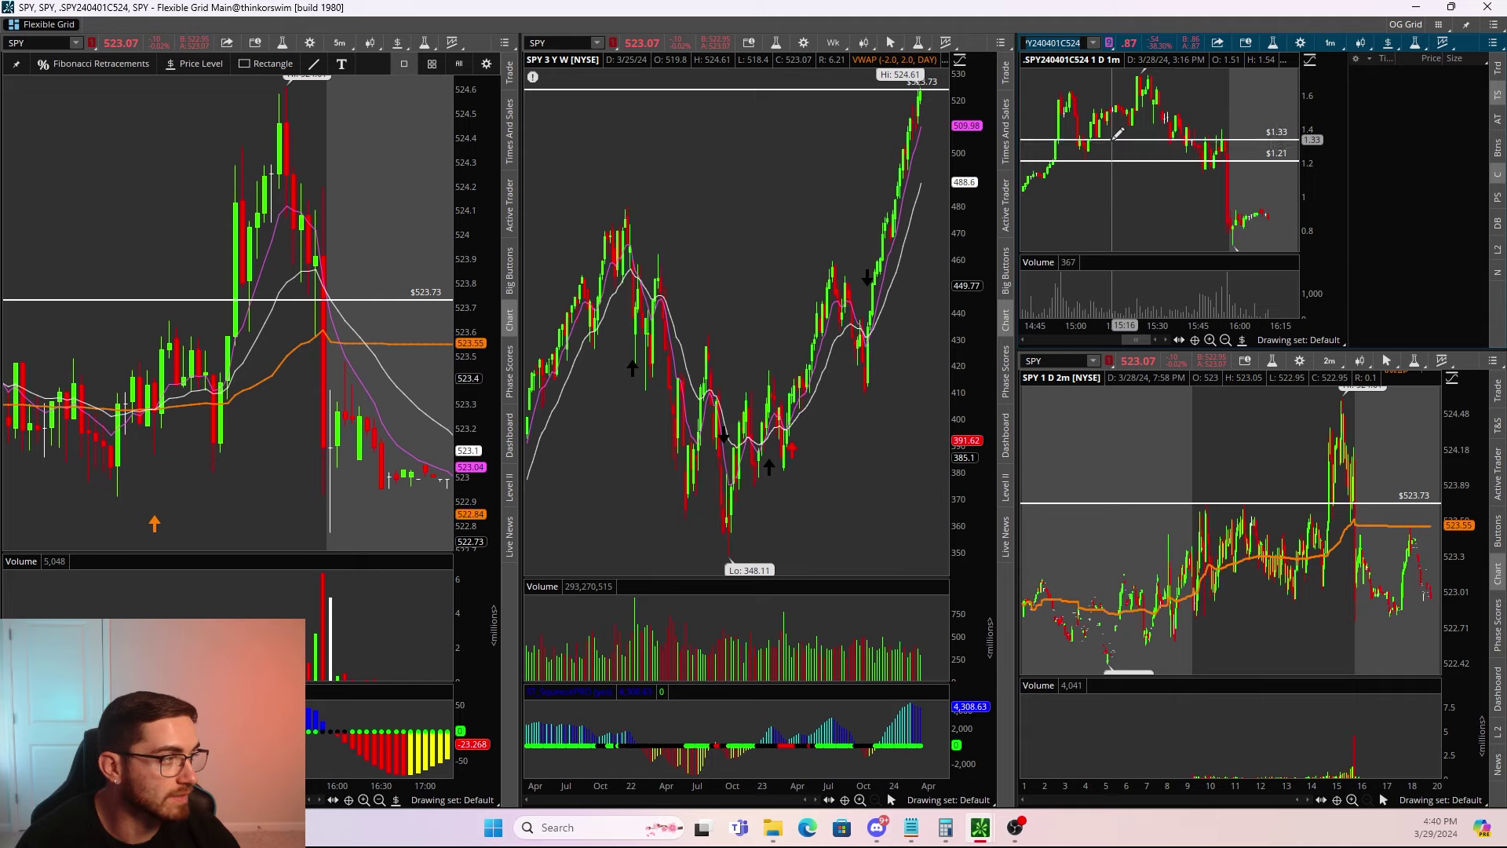
right_click(1133, 146)
click(1146, 155)
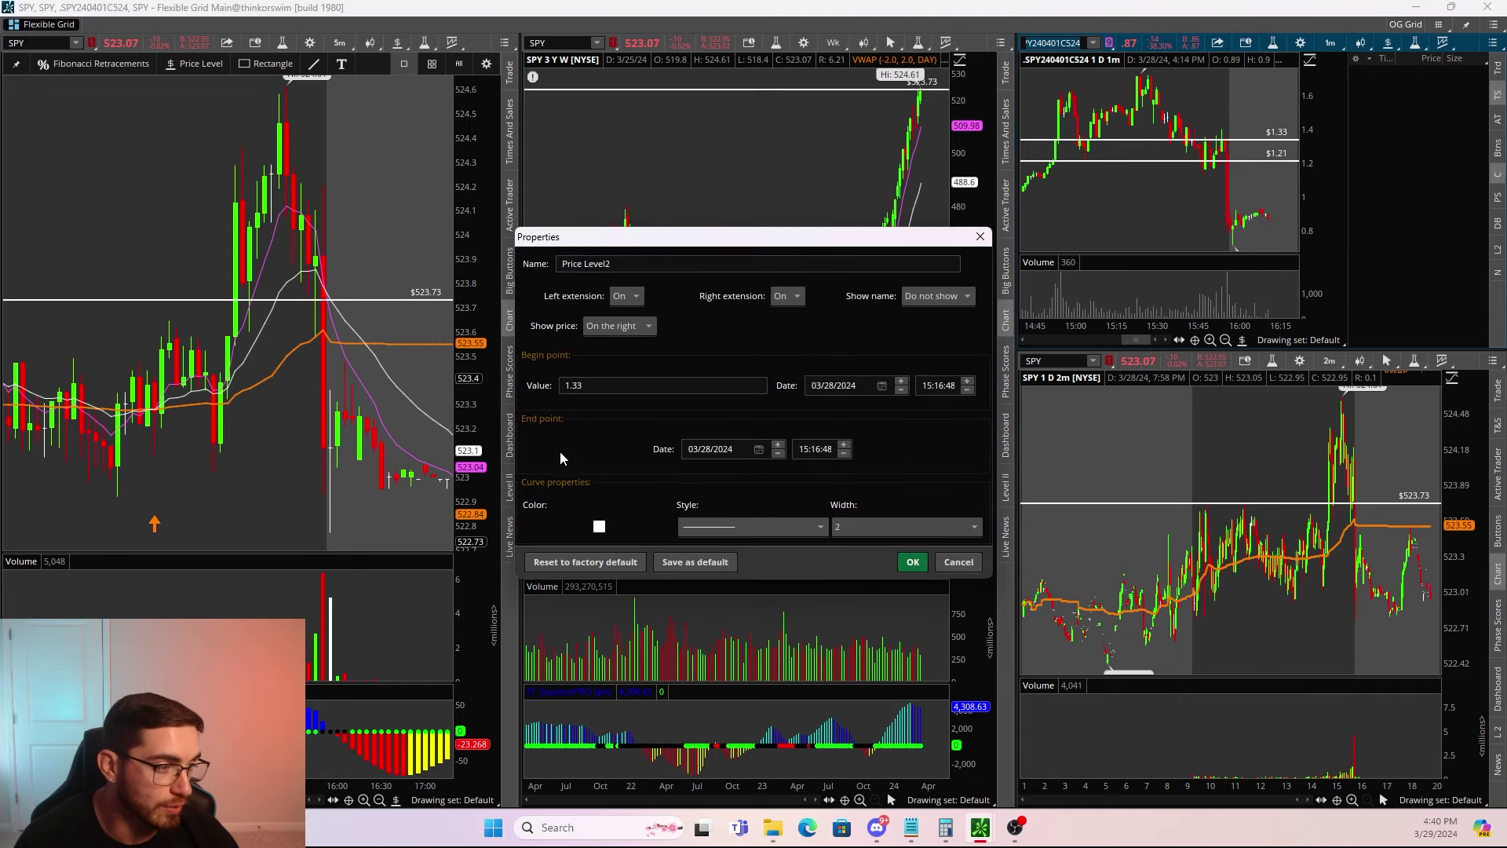
click(600, 527)
click(628, 598)
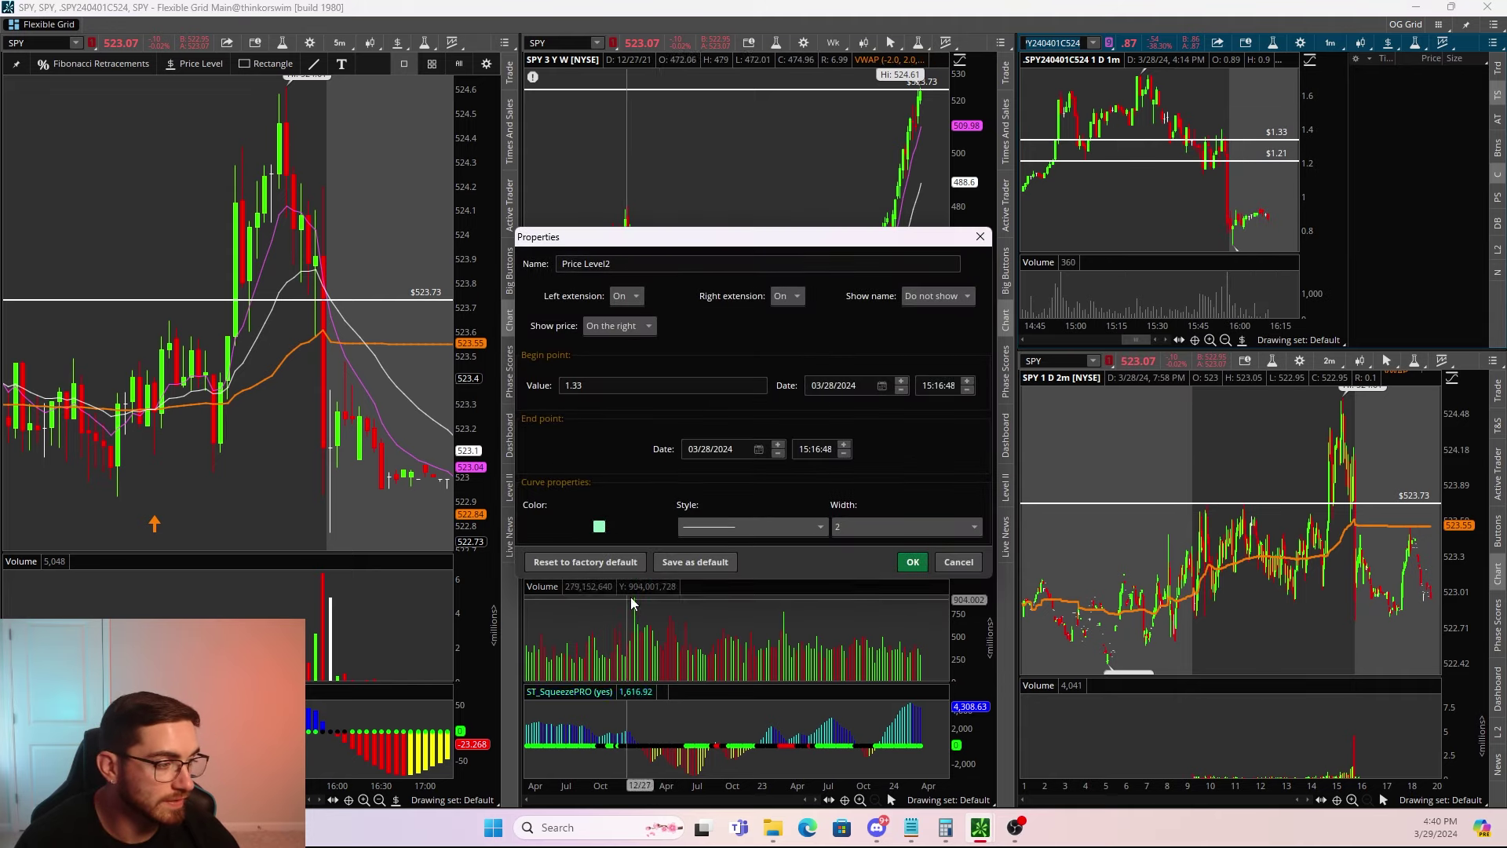
click(910, 560)
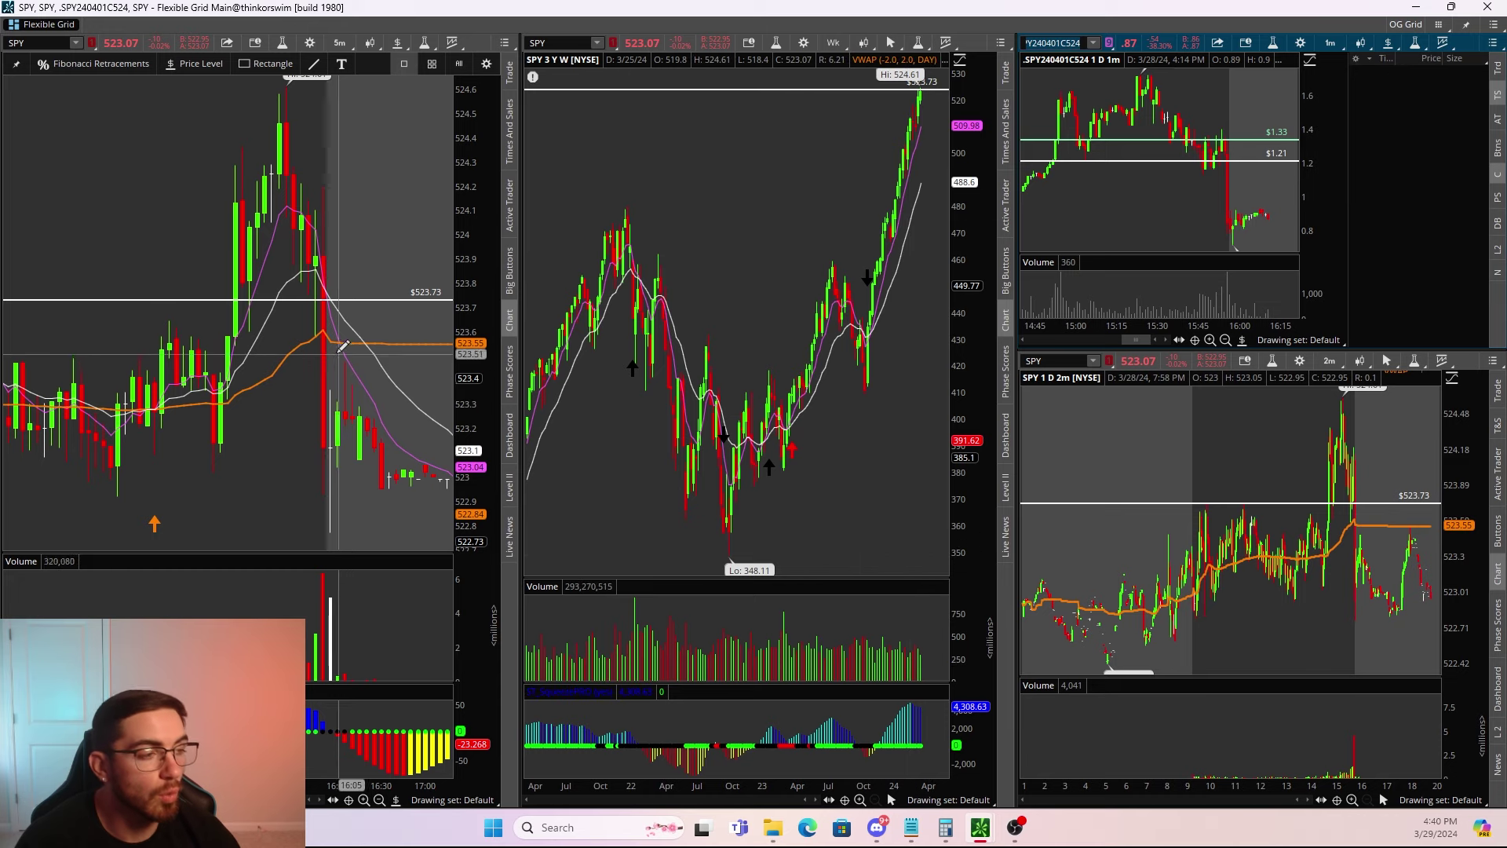
Step: Add a $523.6 price level on SPY that does not extend to the left
click(271, 330)
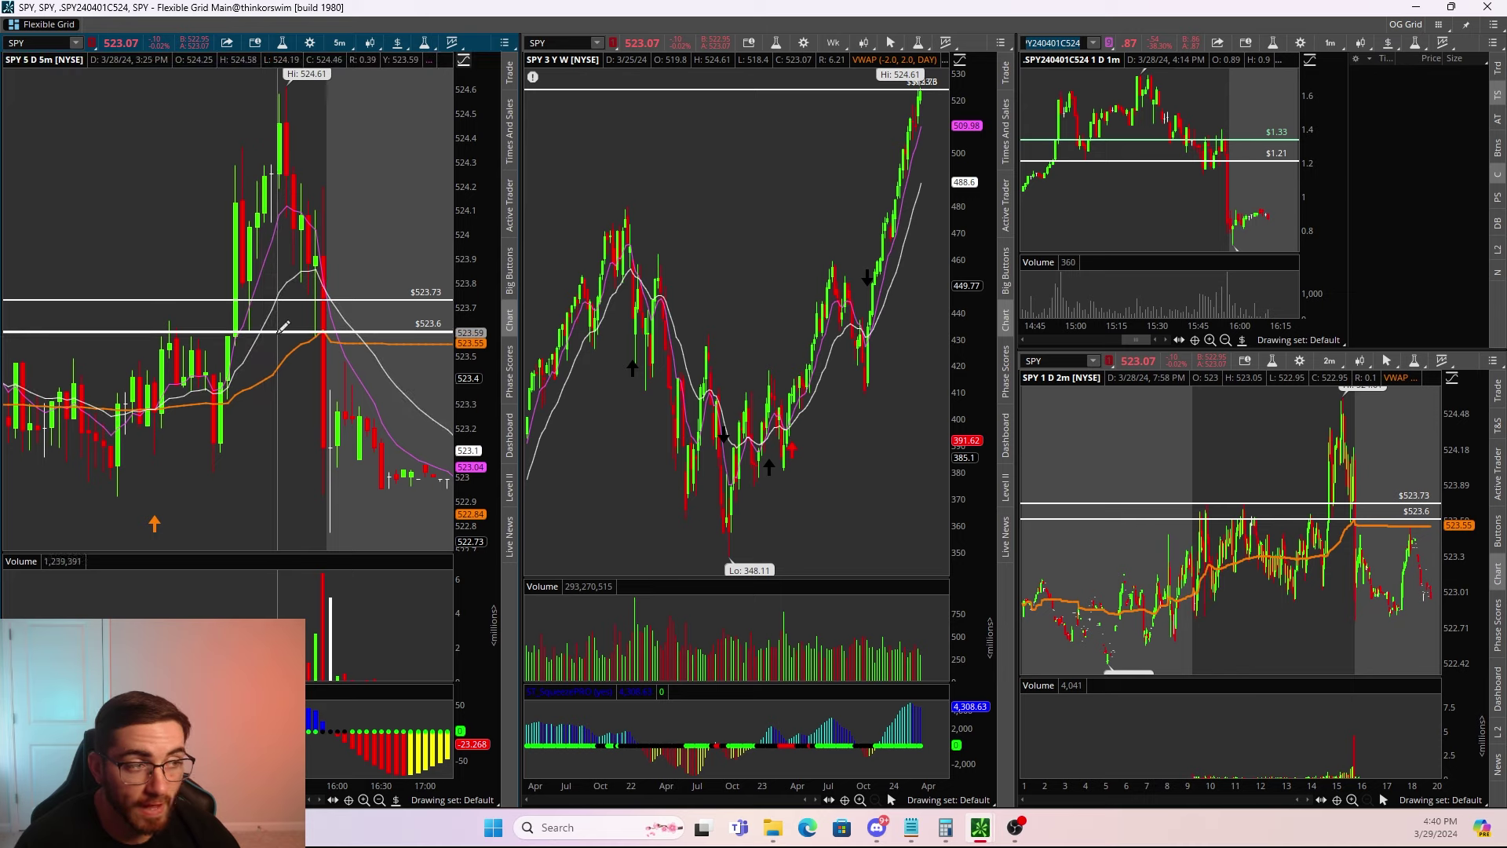
right_click(283, 326)
click(354, 424)
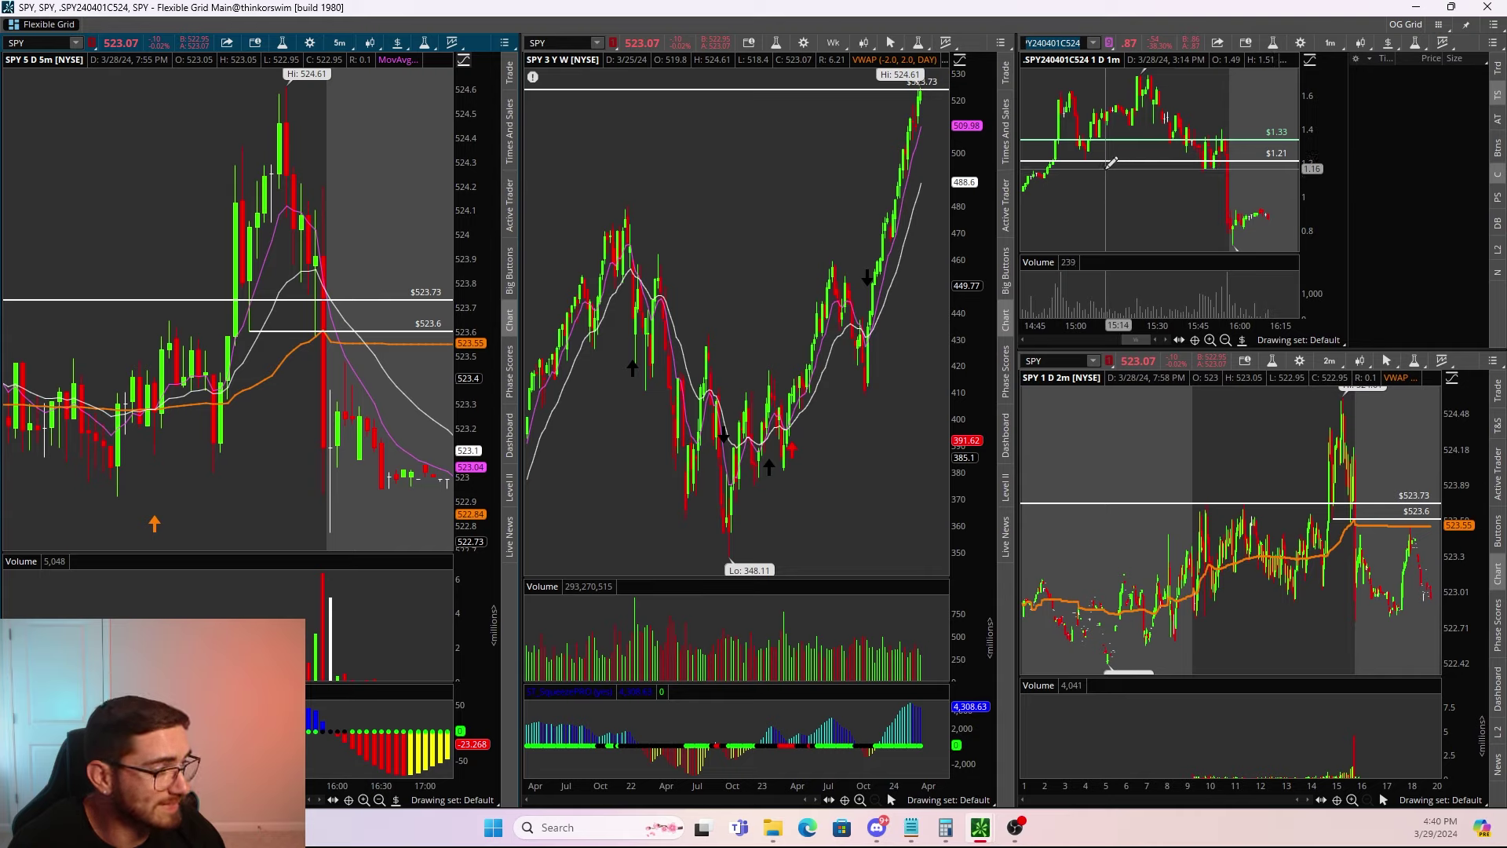
Step: Place a new option price level, move it down to $1.11, and select the Text tool
click(1109, 167)
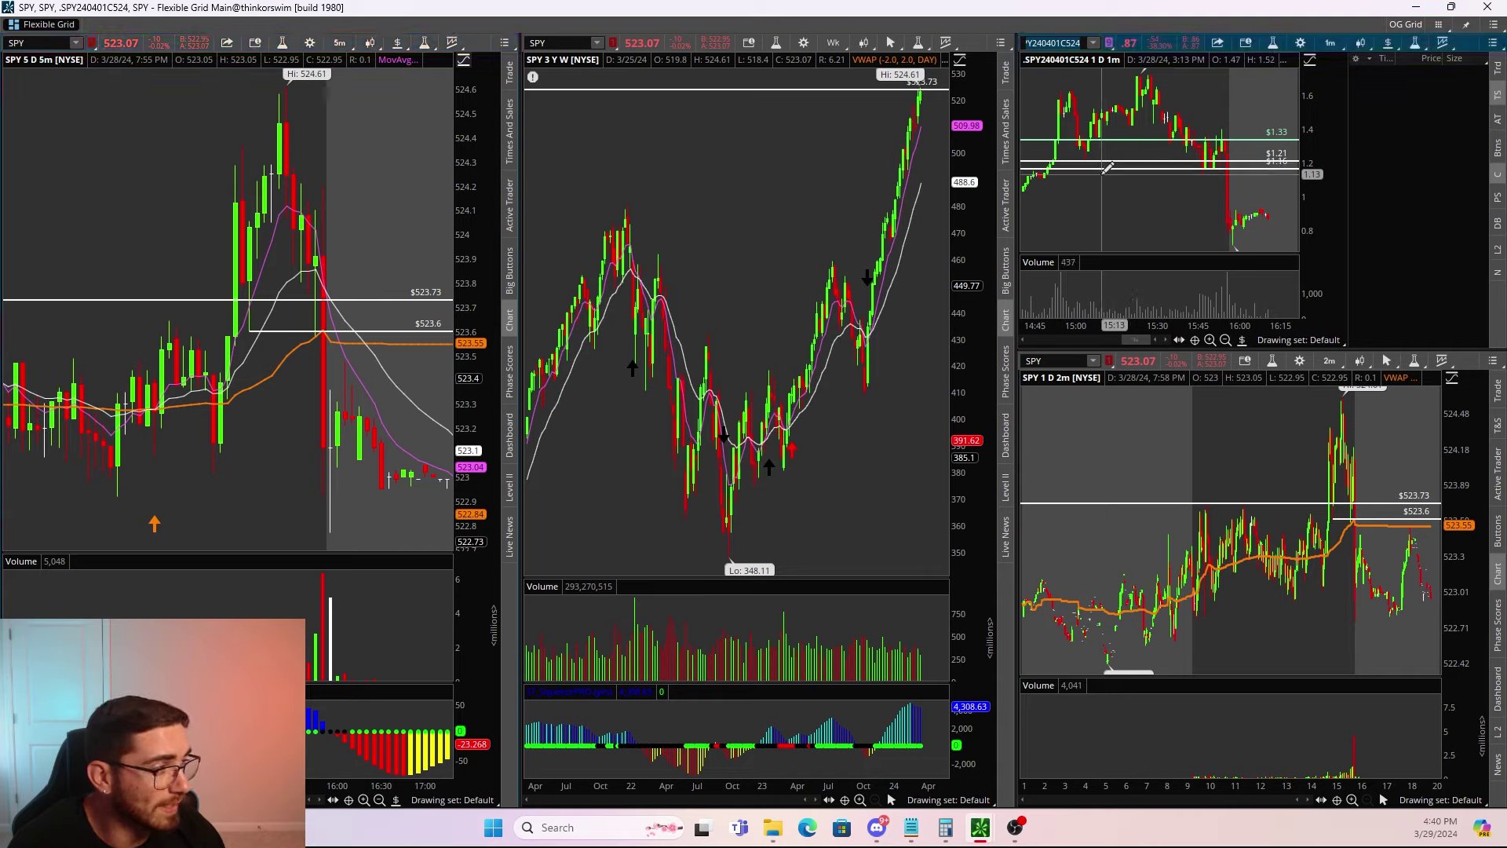
drag(1107, 168, 1115, 177)
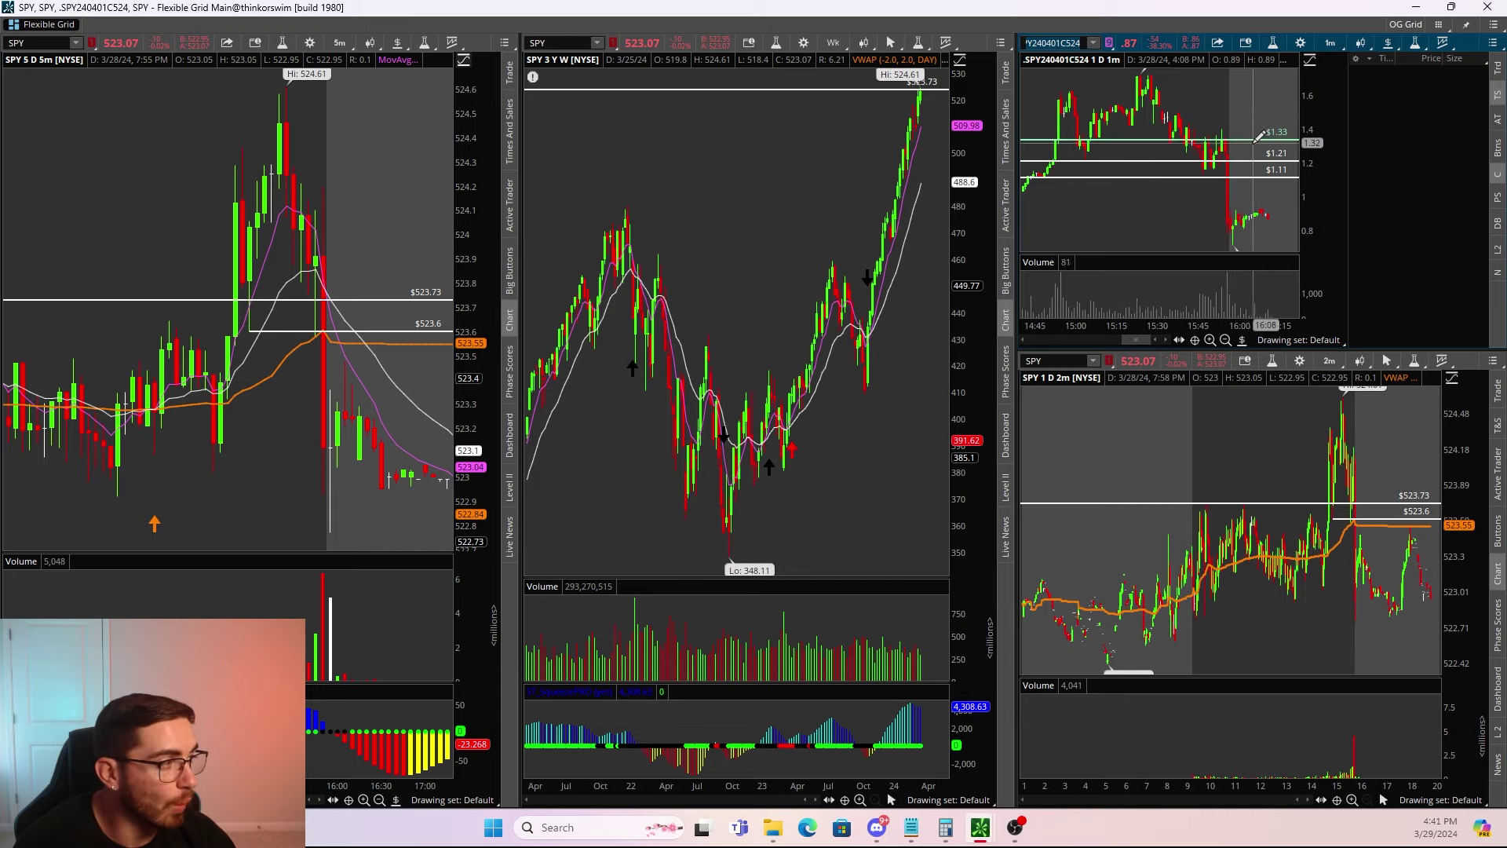
click(1242, 341)
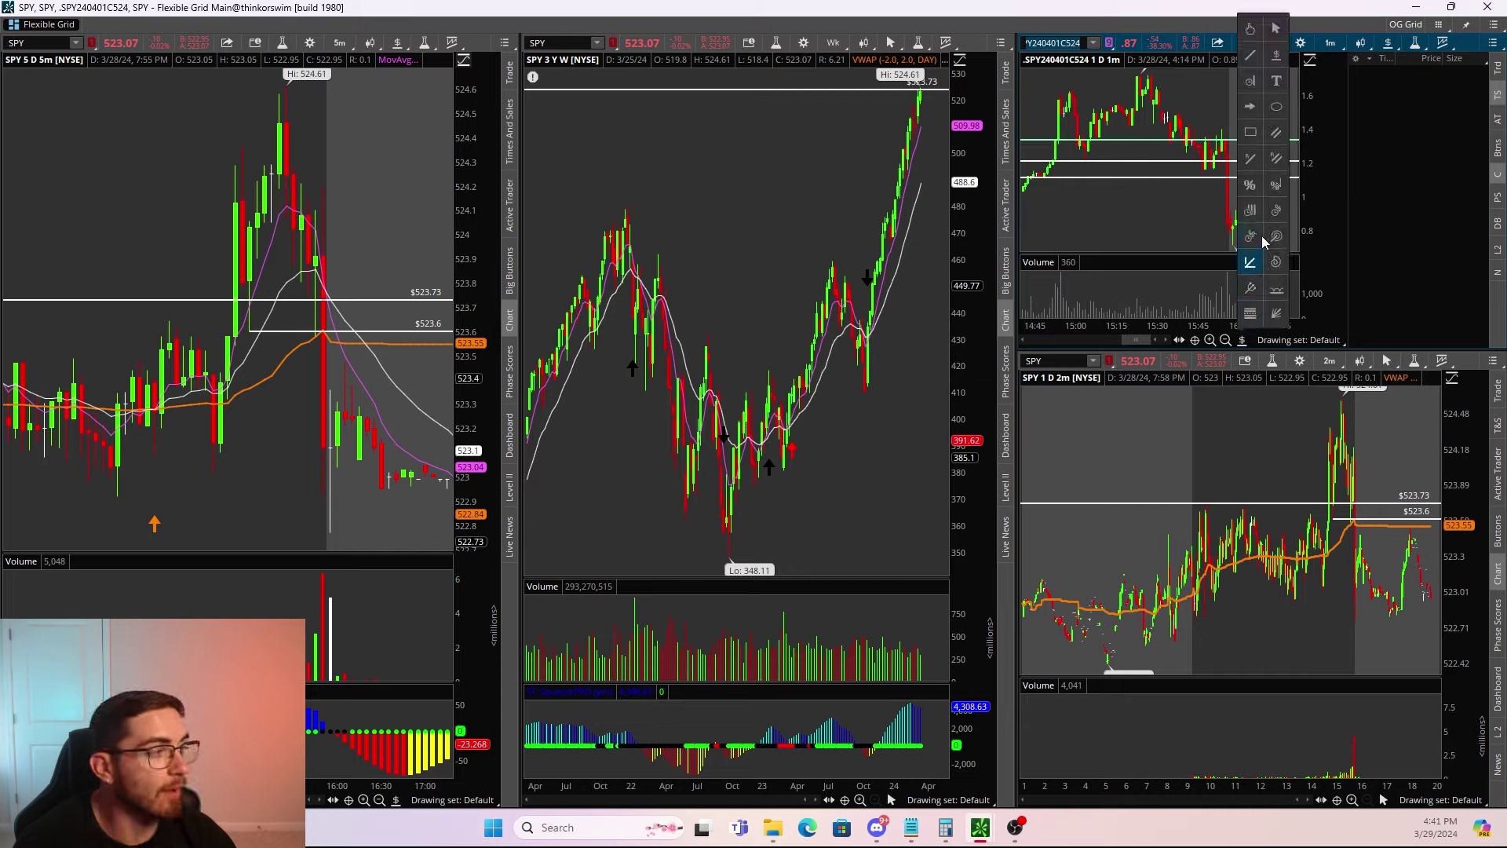
click(1276, 93)
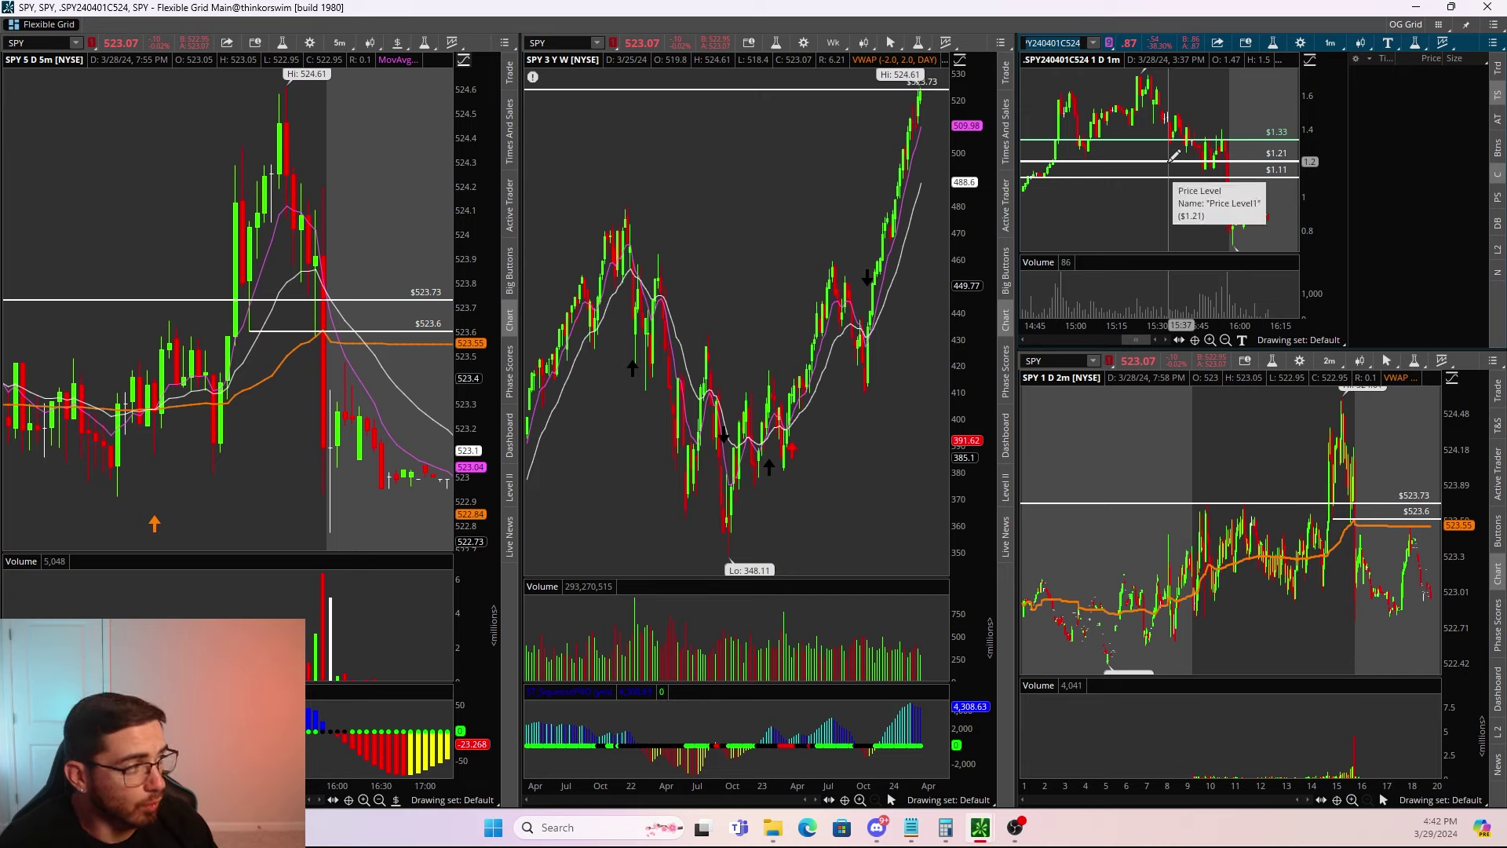
Step: Load TSLA and draw a Fibonacci retracement from swing high to low (178.09, 177.64)
click(599, 102)
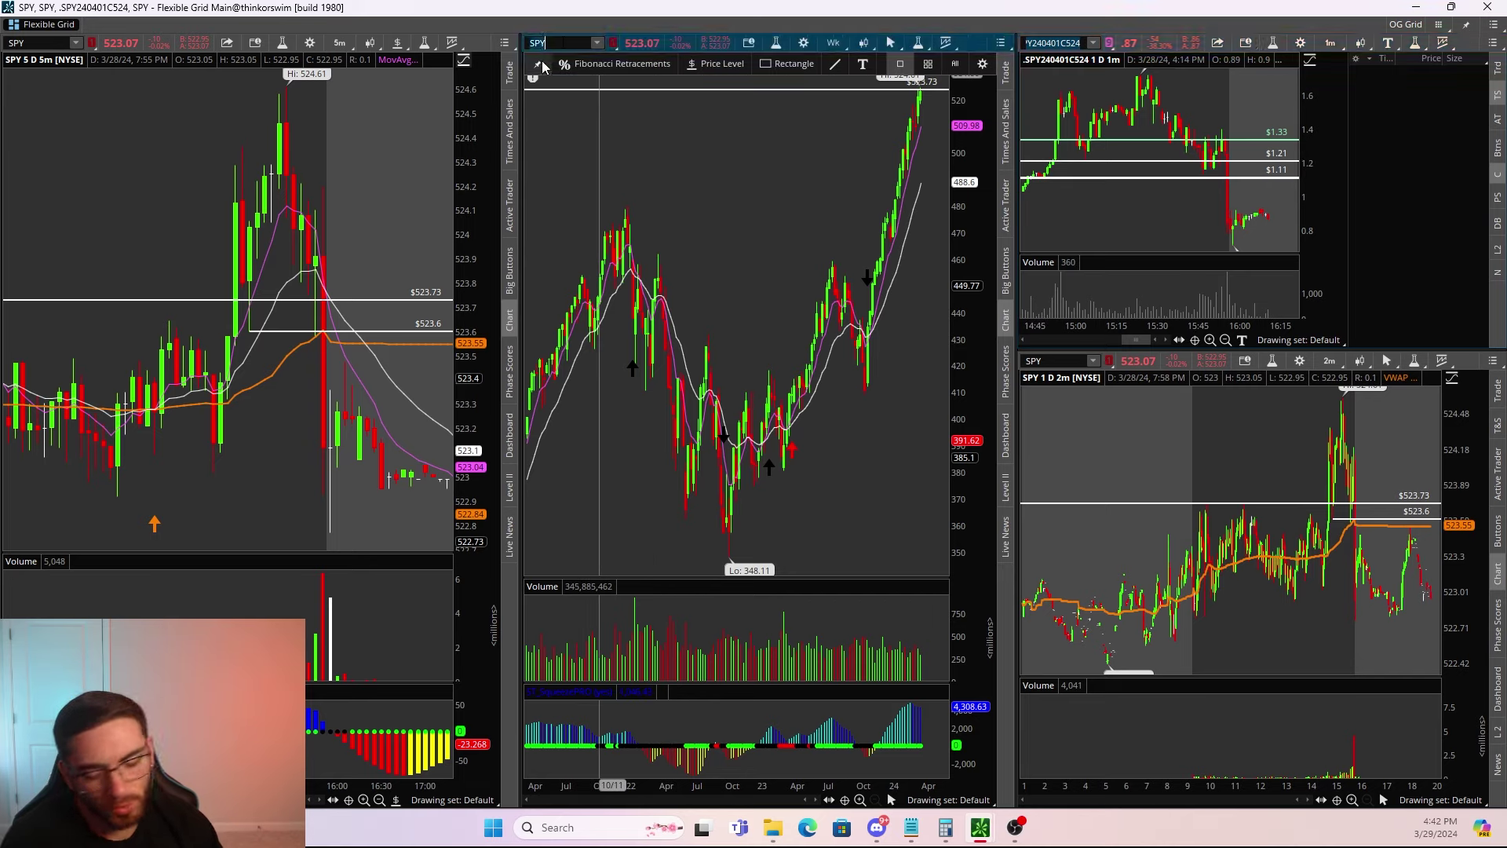
text(T)
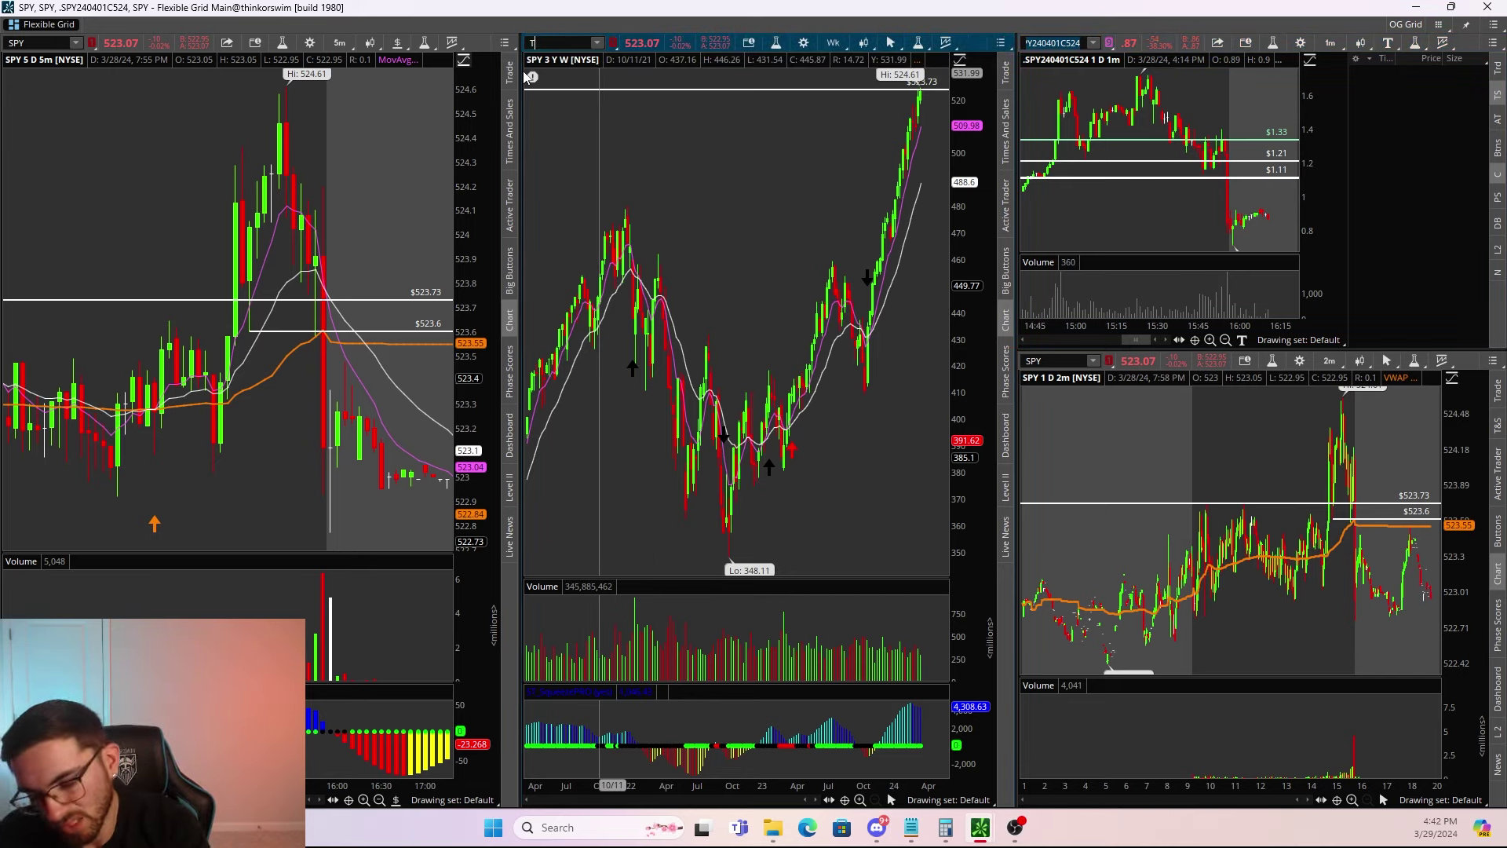
text(SLA)
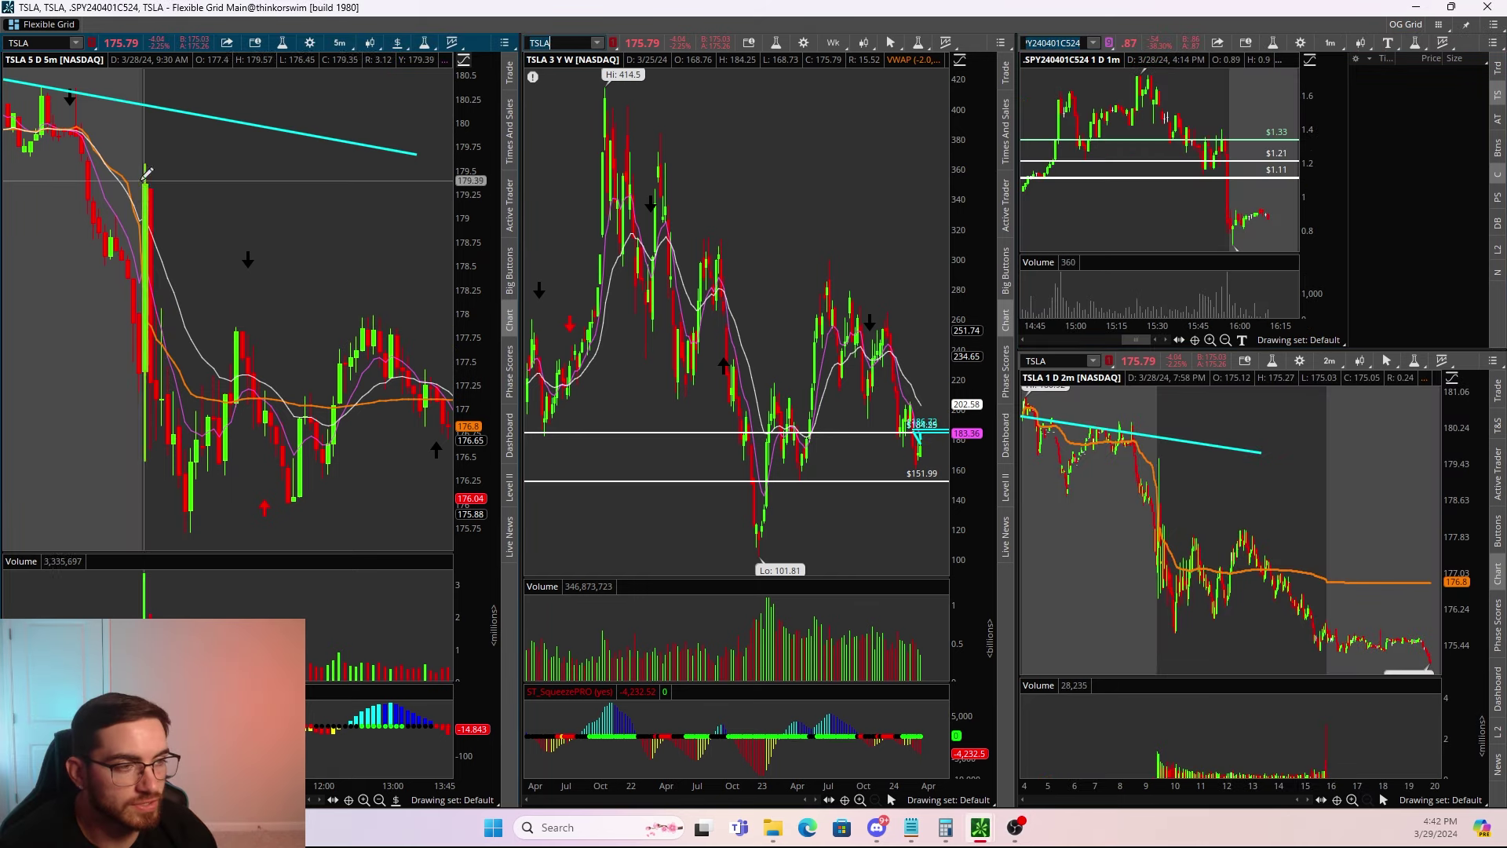
click(395, 800)
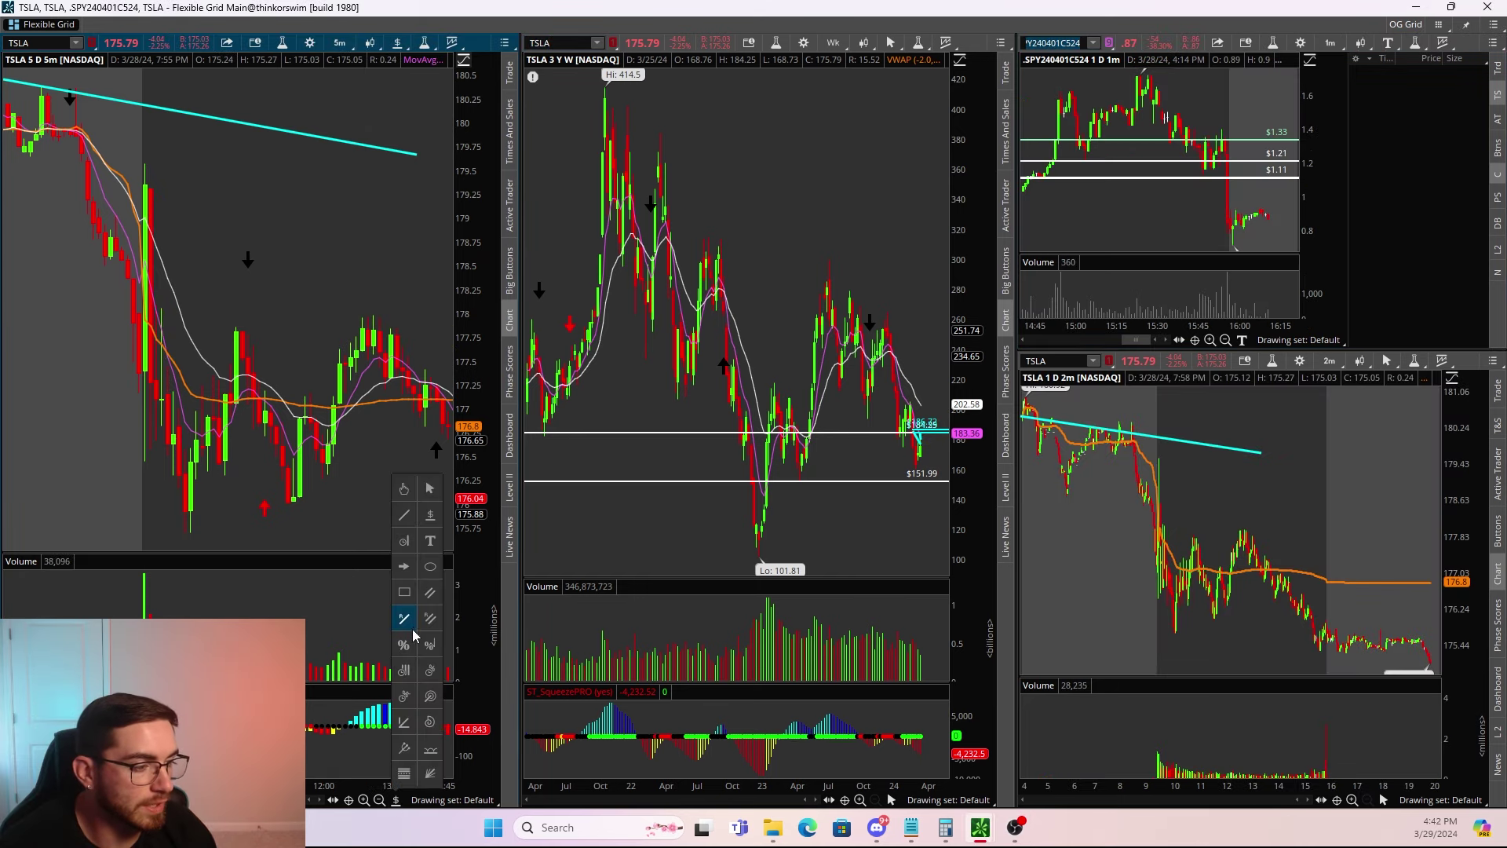
click(409, 632)
click(144, 163)
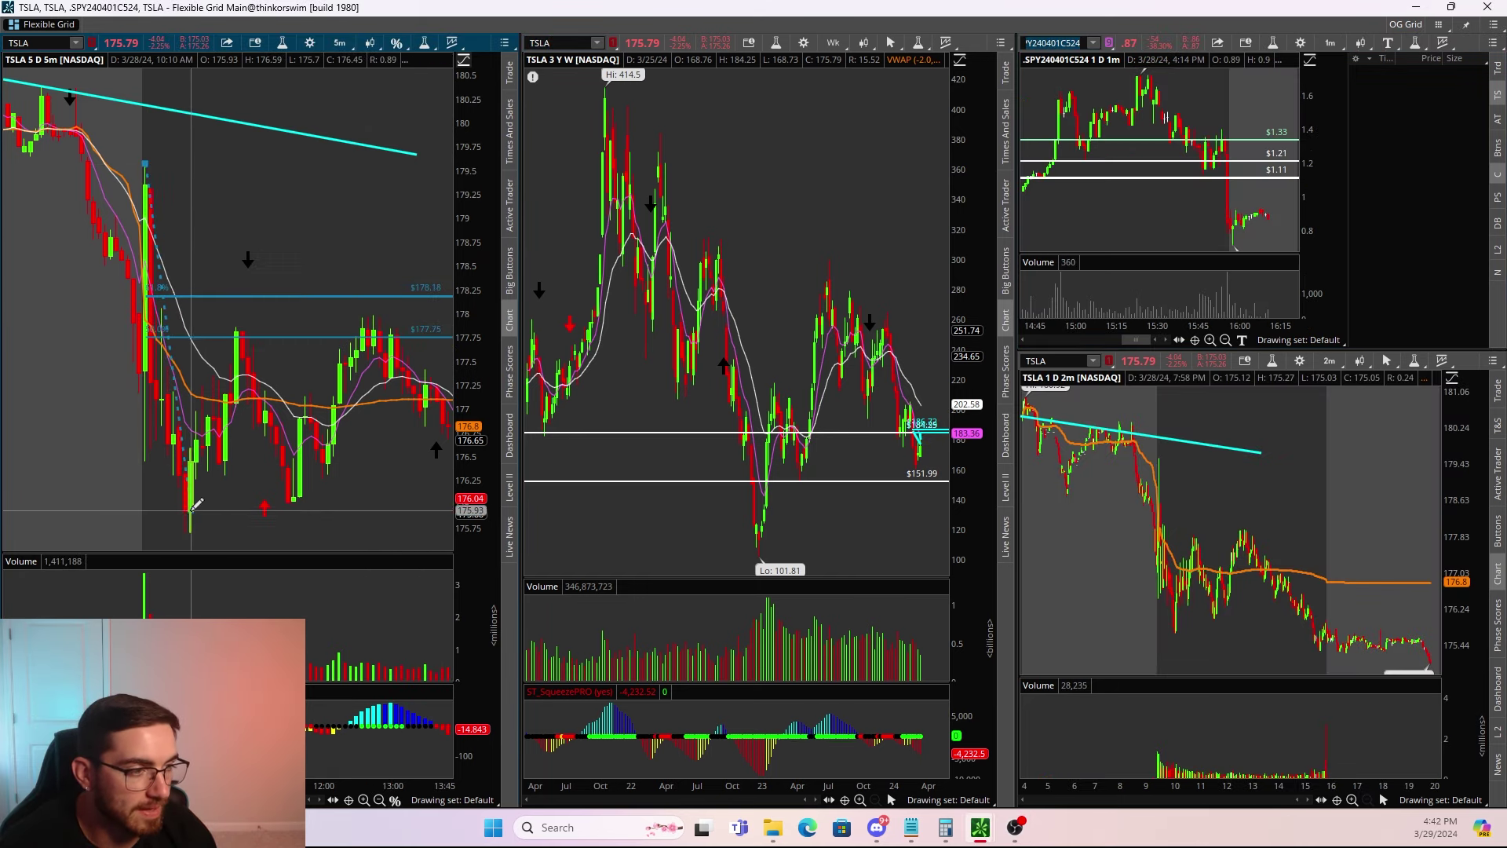
click(186, 531)
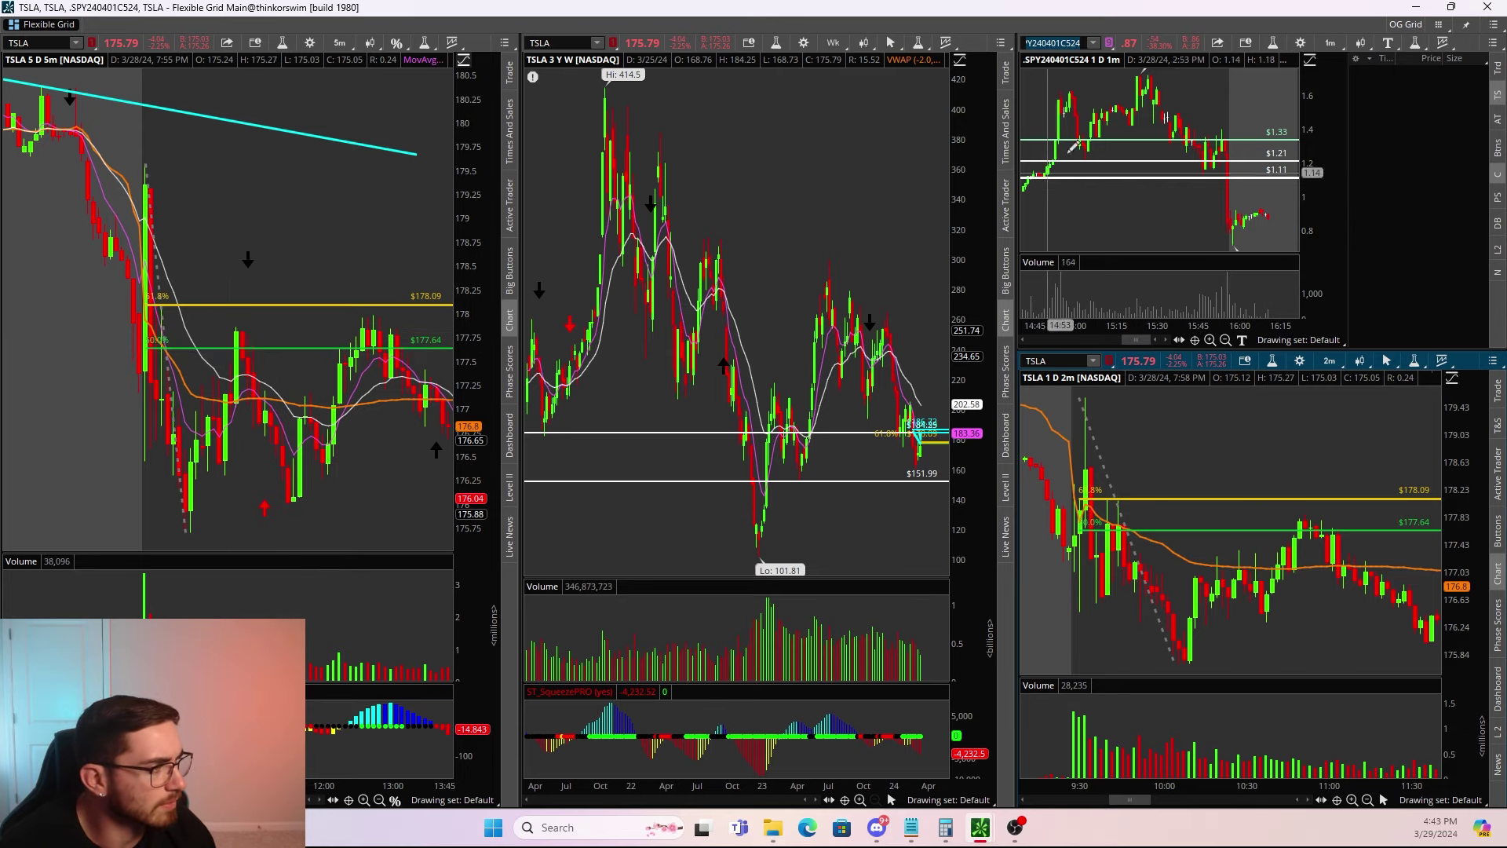
click(1310, 60)
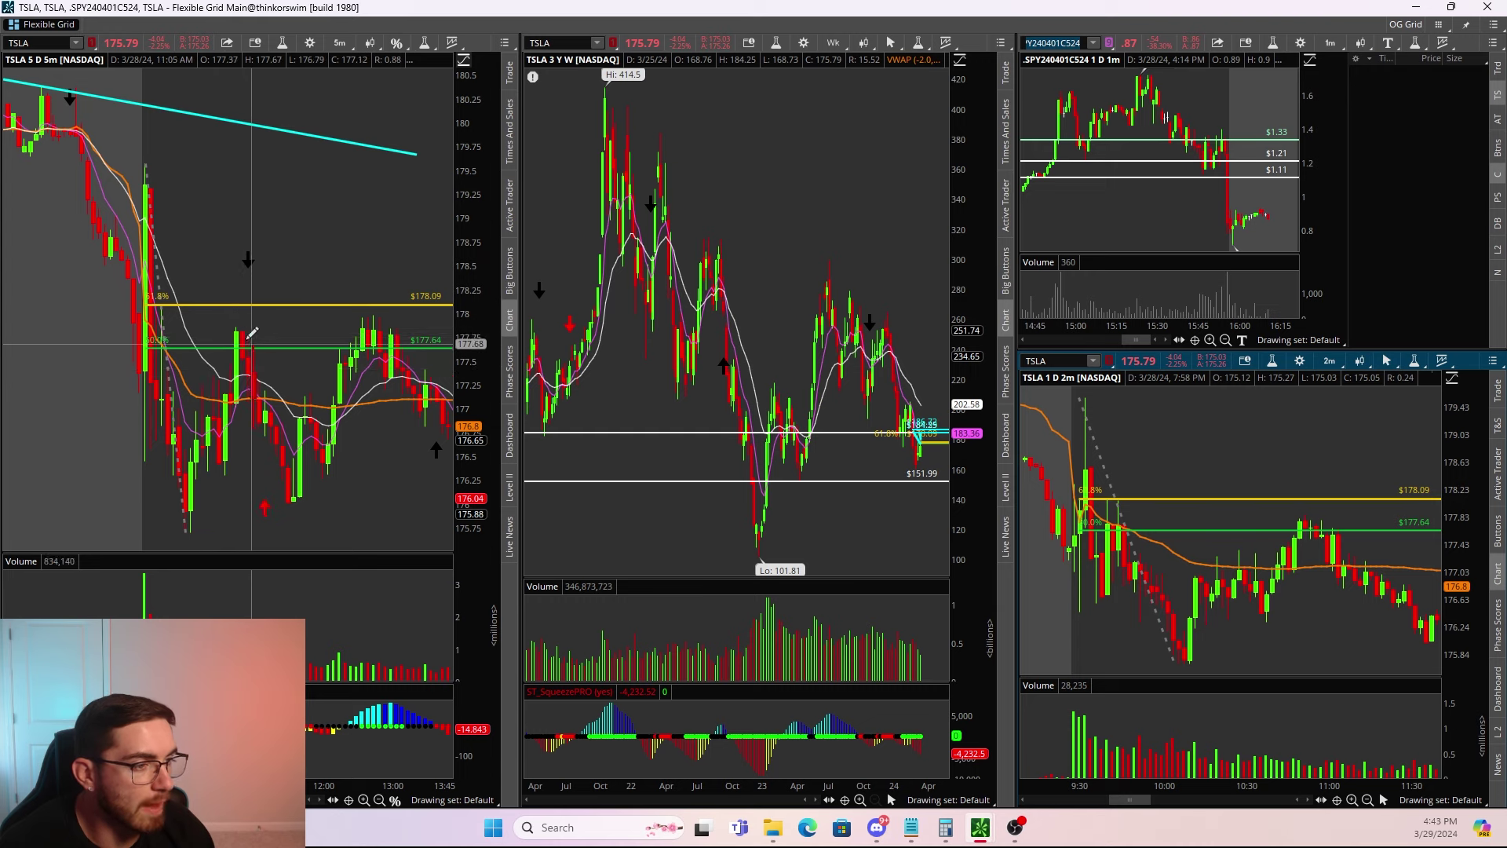
Step: Load TSLA240405P175 into the upper-right chart and zoom into the intraday session
click(1094, 44)
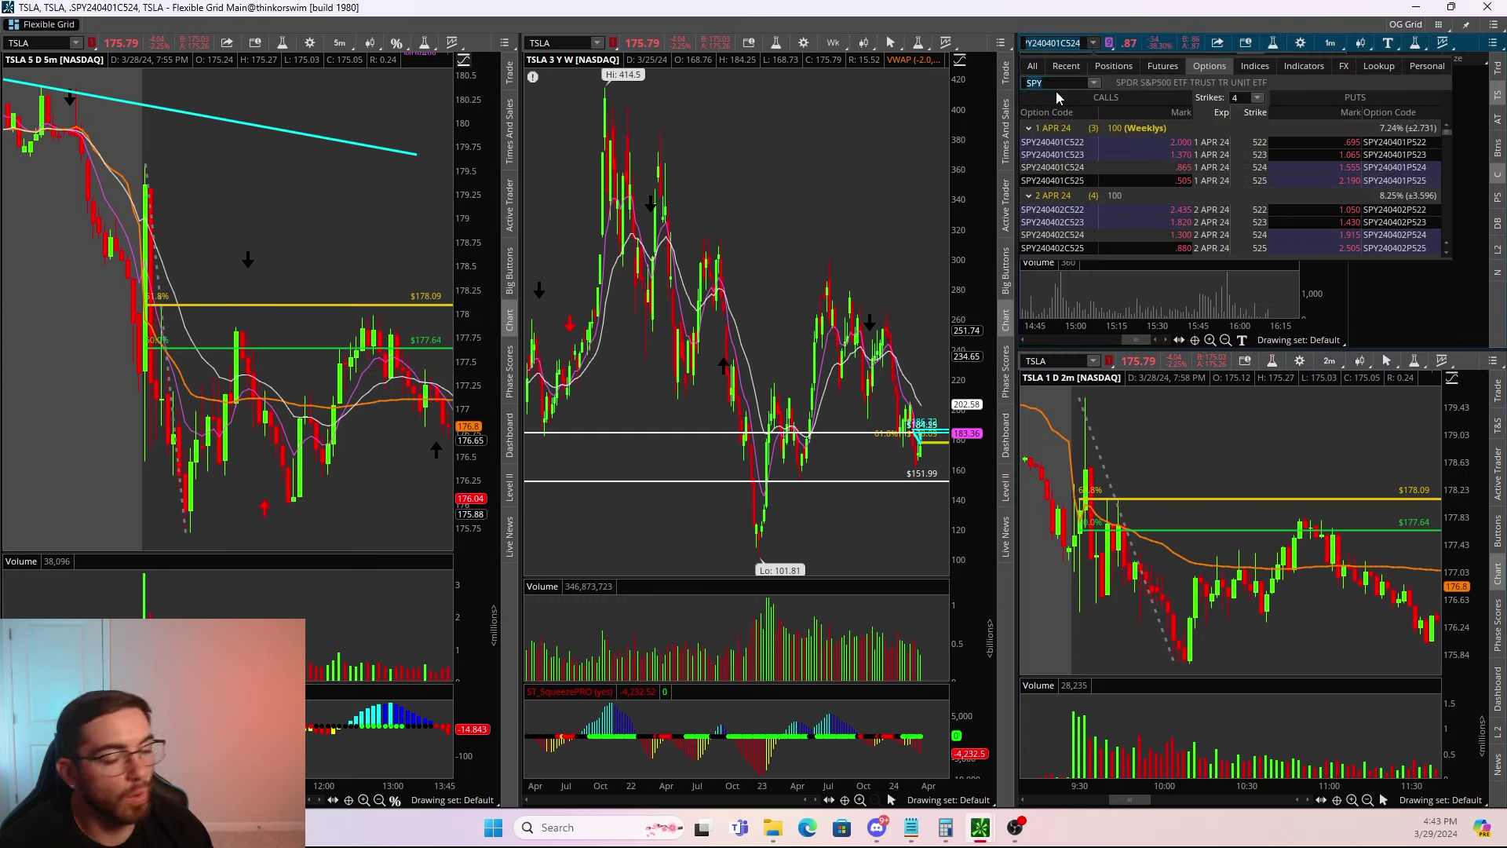
text(TSLA240405P175)
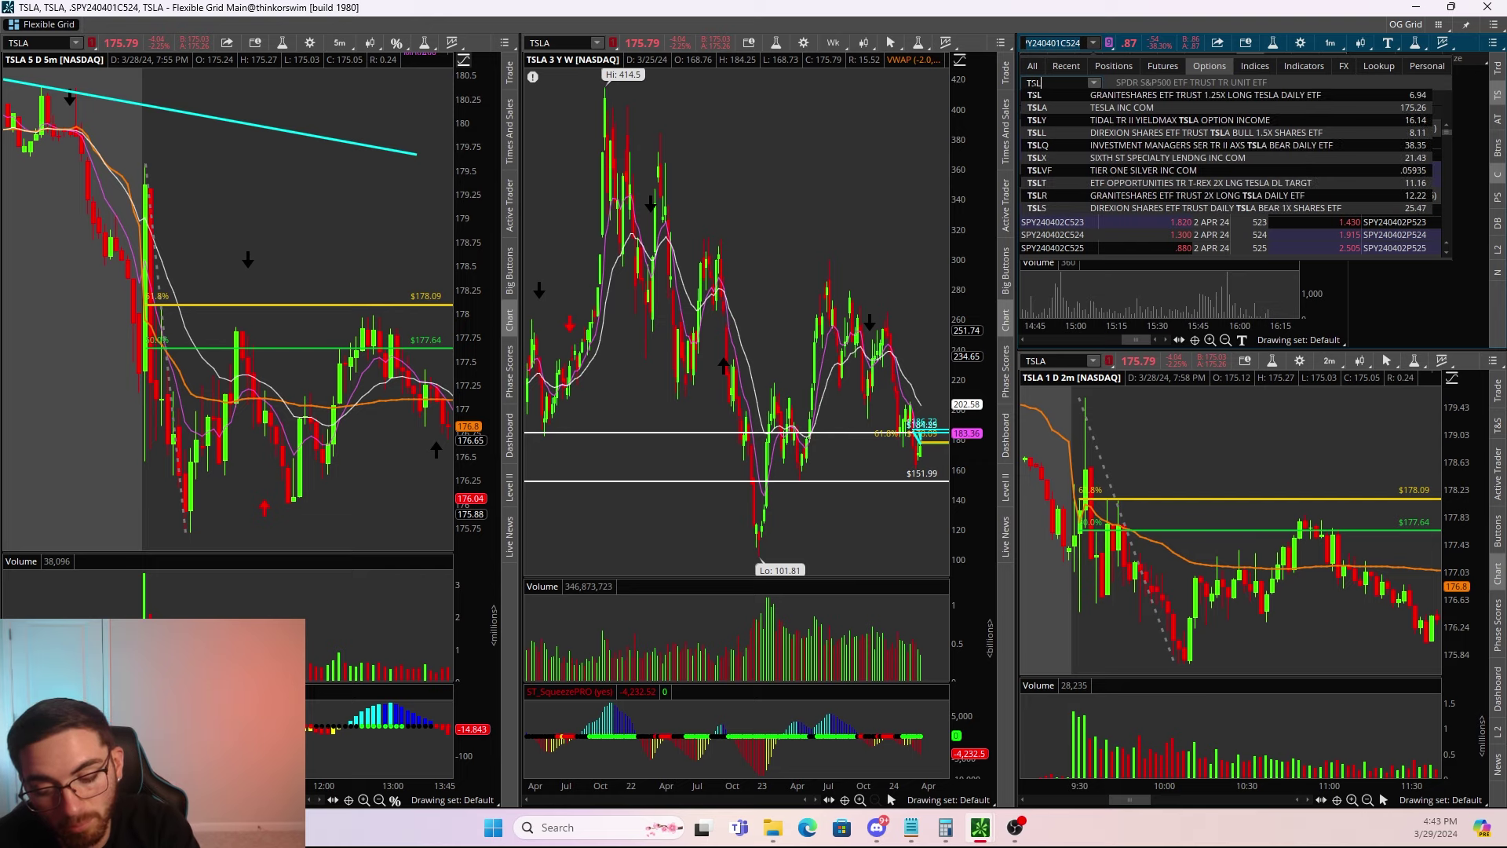
key(Return)
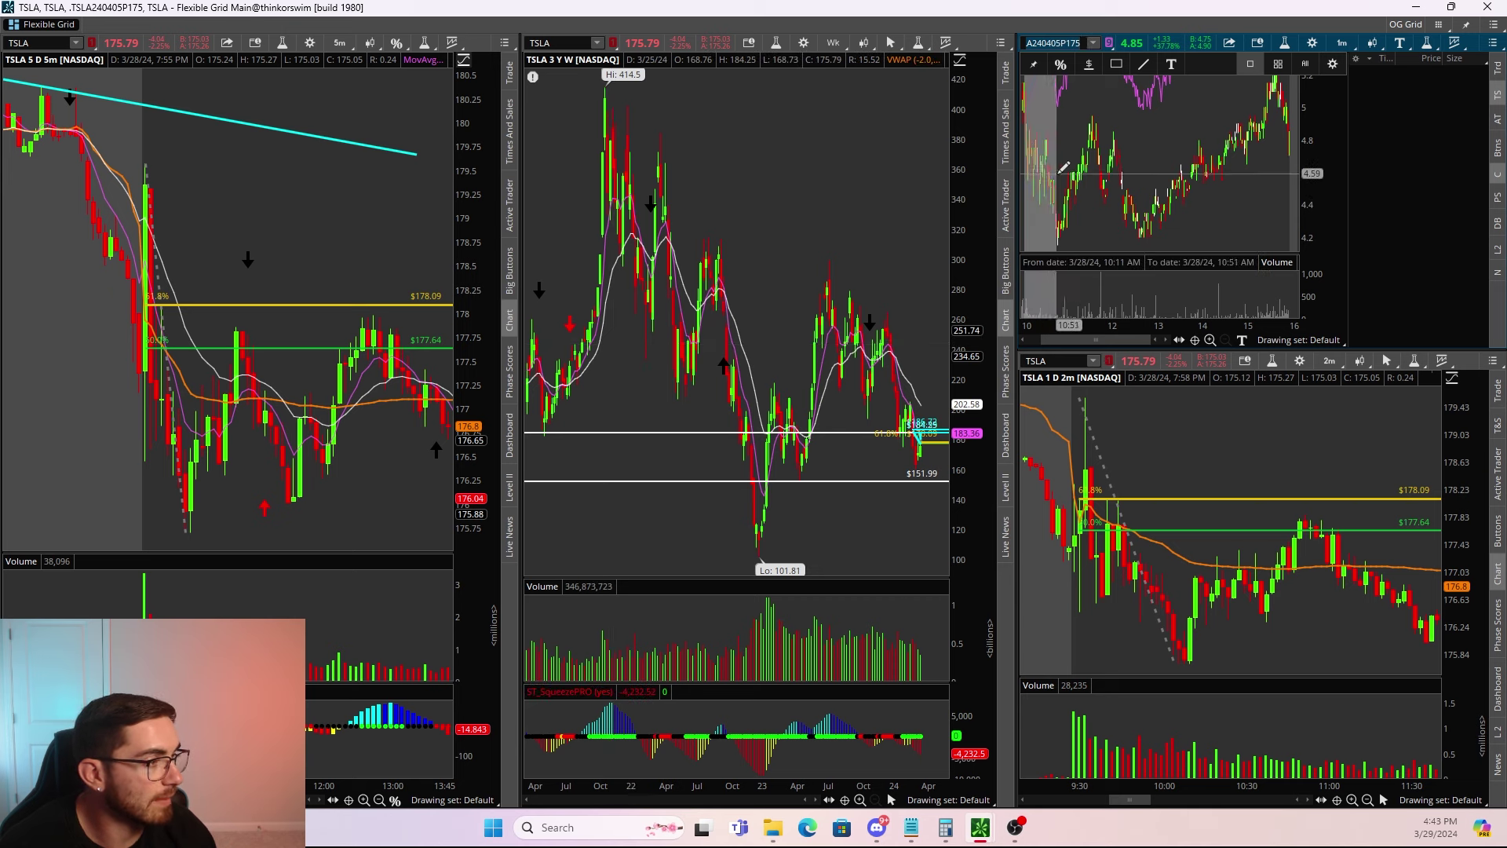
scroll(1099, 164, up, 5)
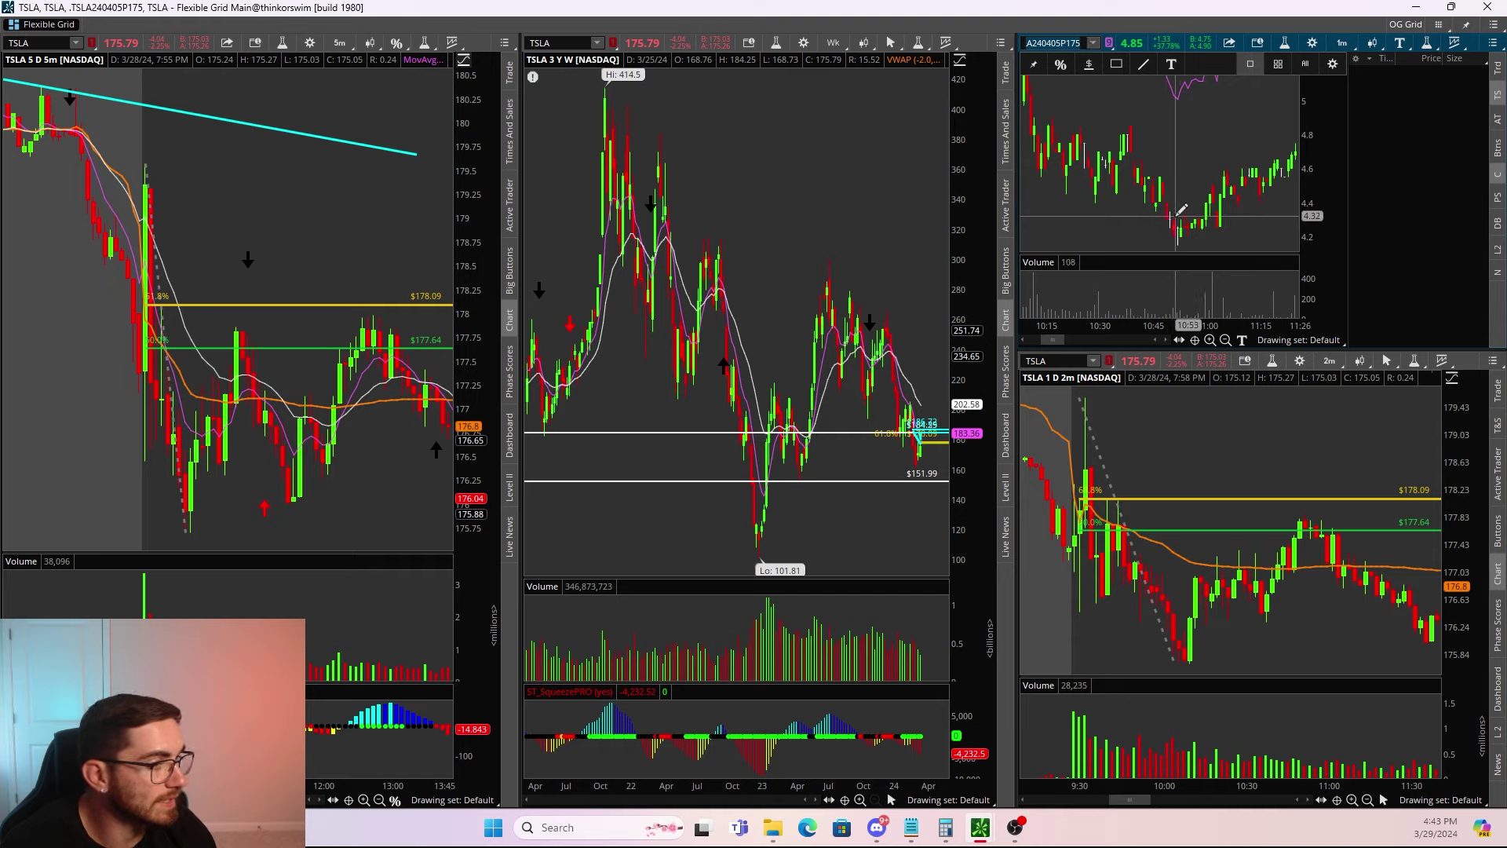
Step: Place a 177.86 price level on the TSLA chart with its left extension turned off
click(395, 800)
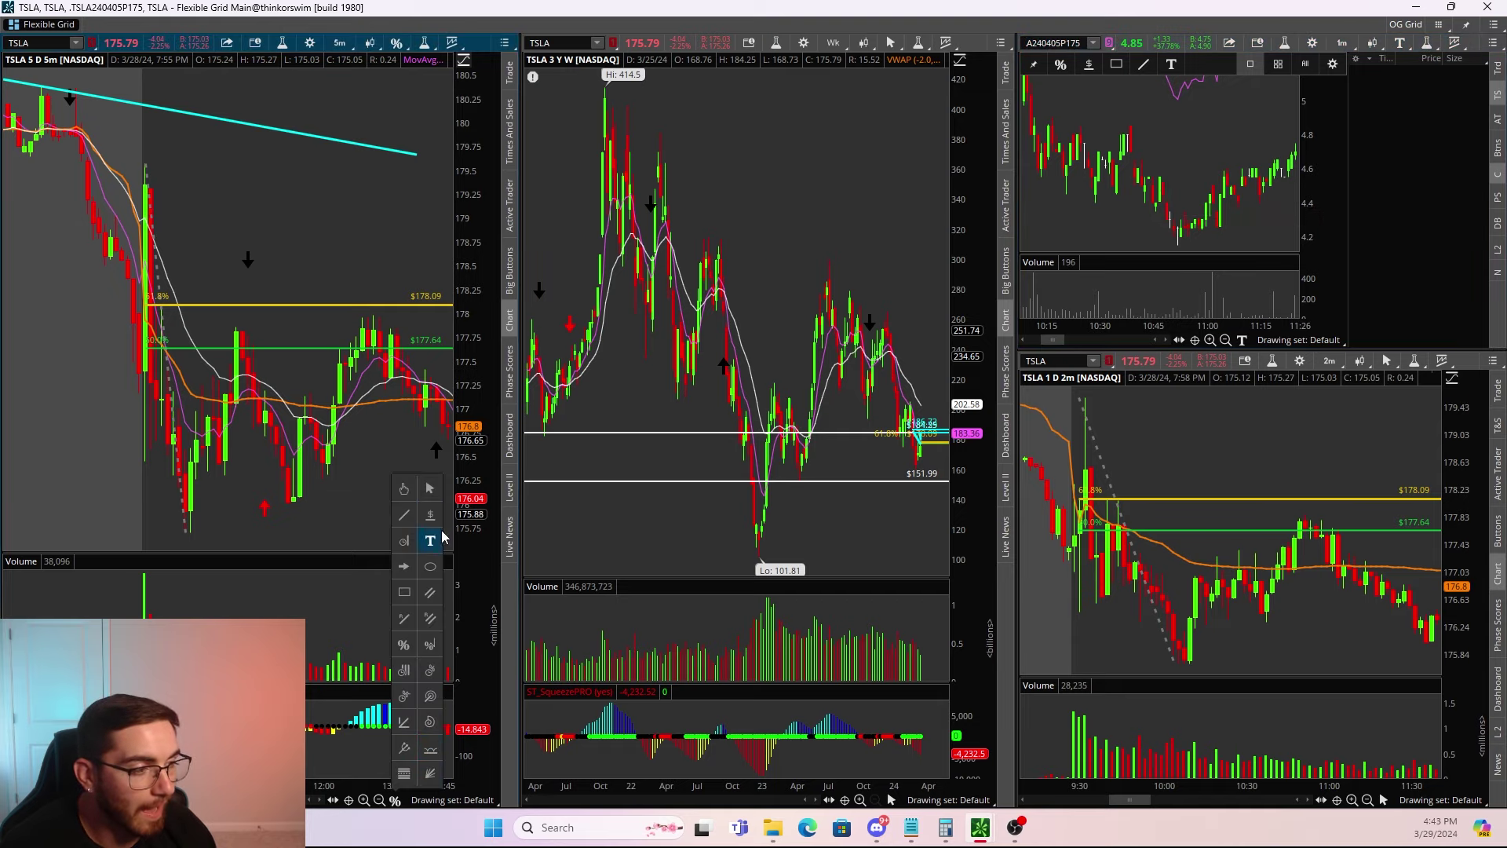
click(430, 515)
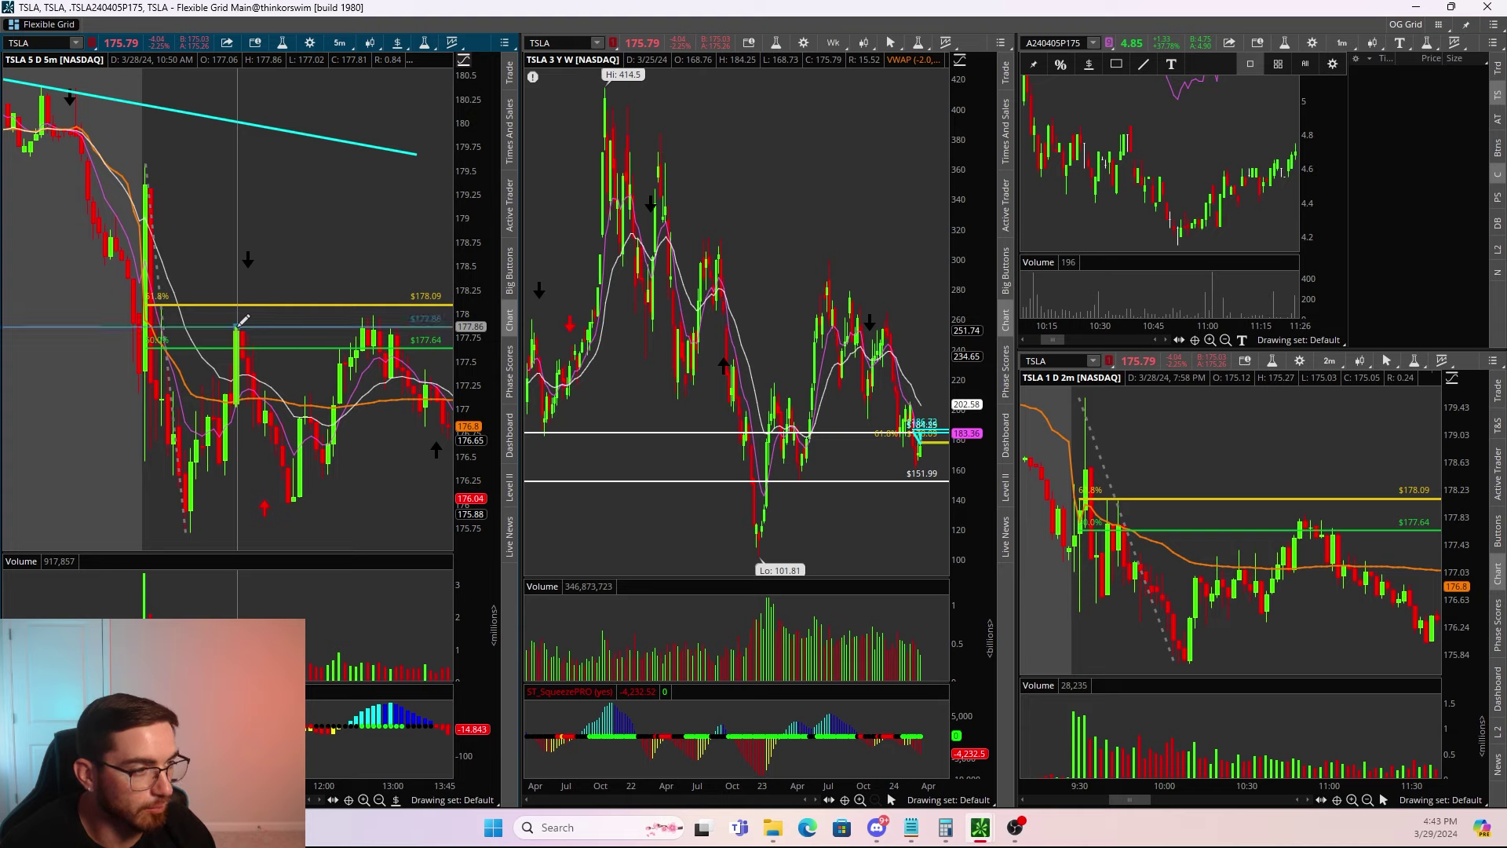
click(237, 326)
right_click(272, 327)
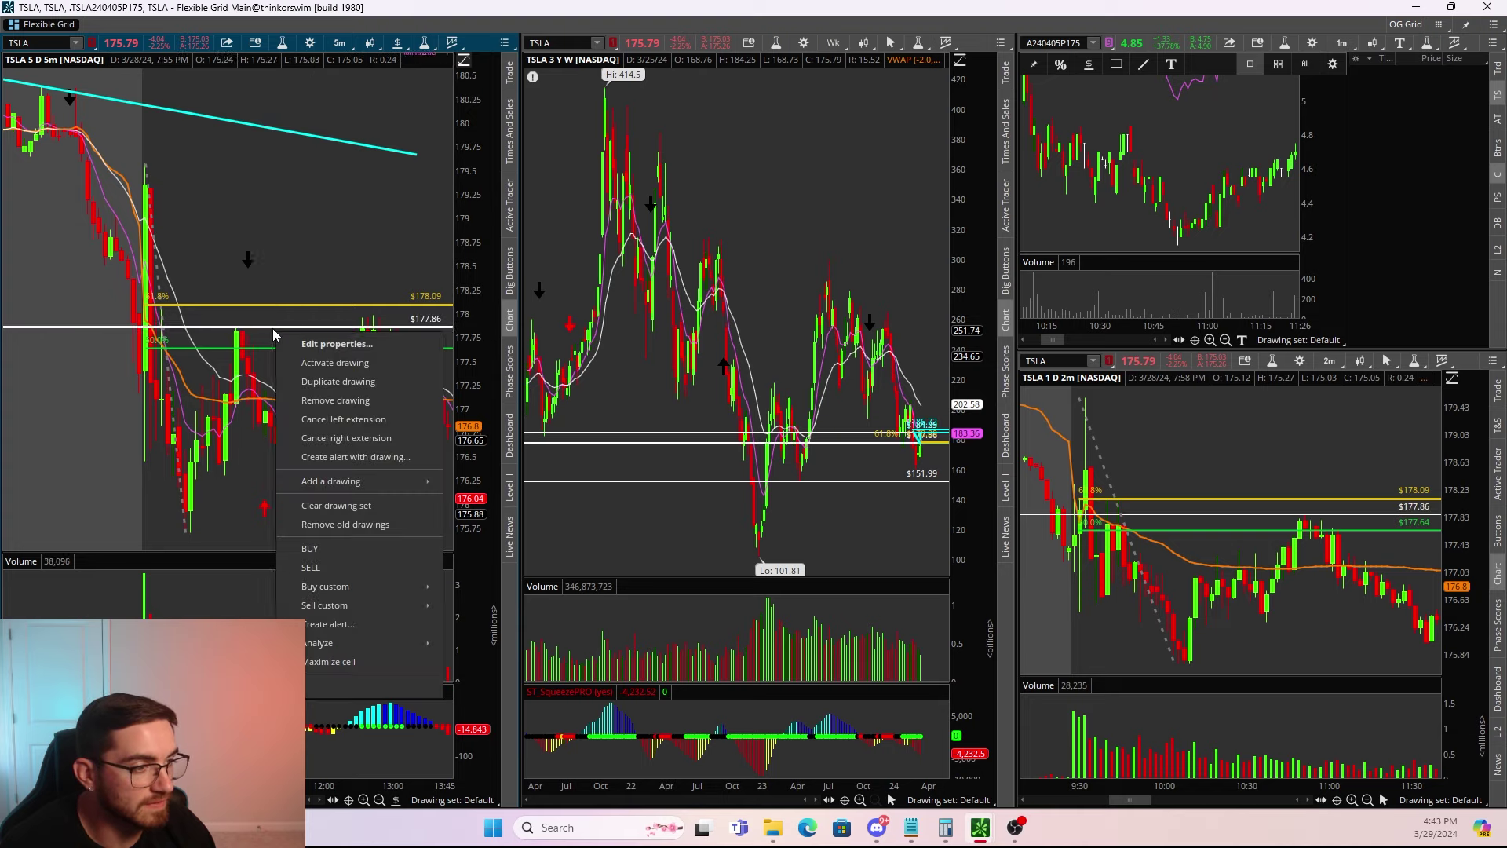
click(328, 421)
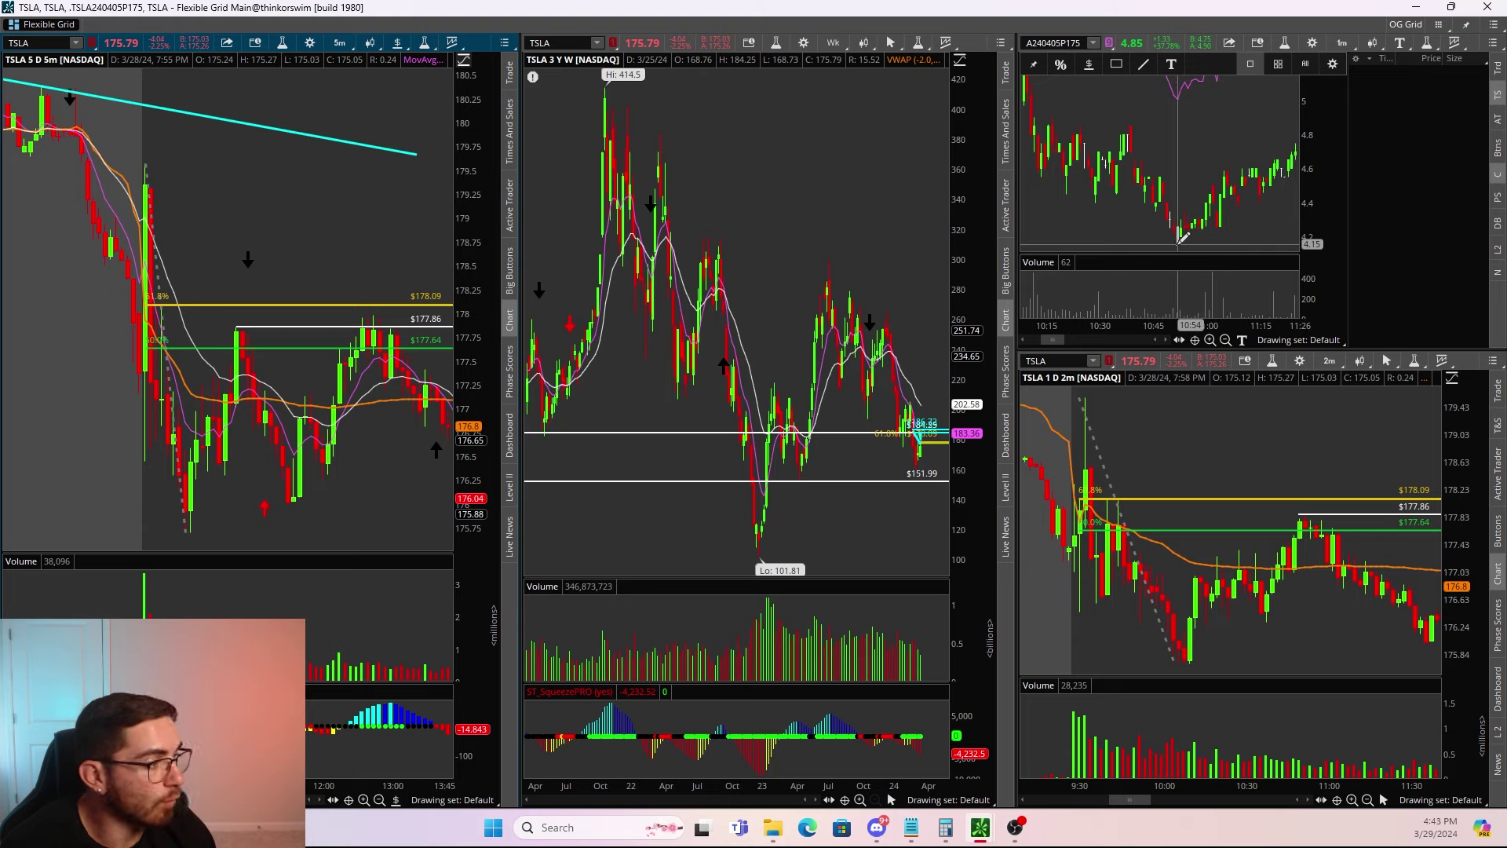
click(977, 558)
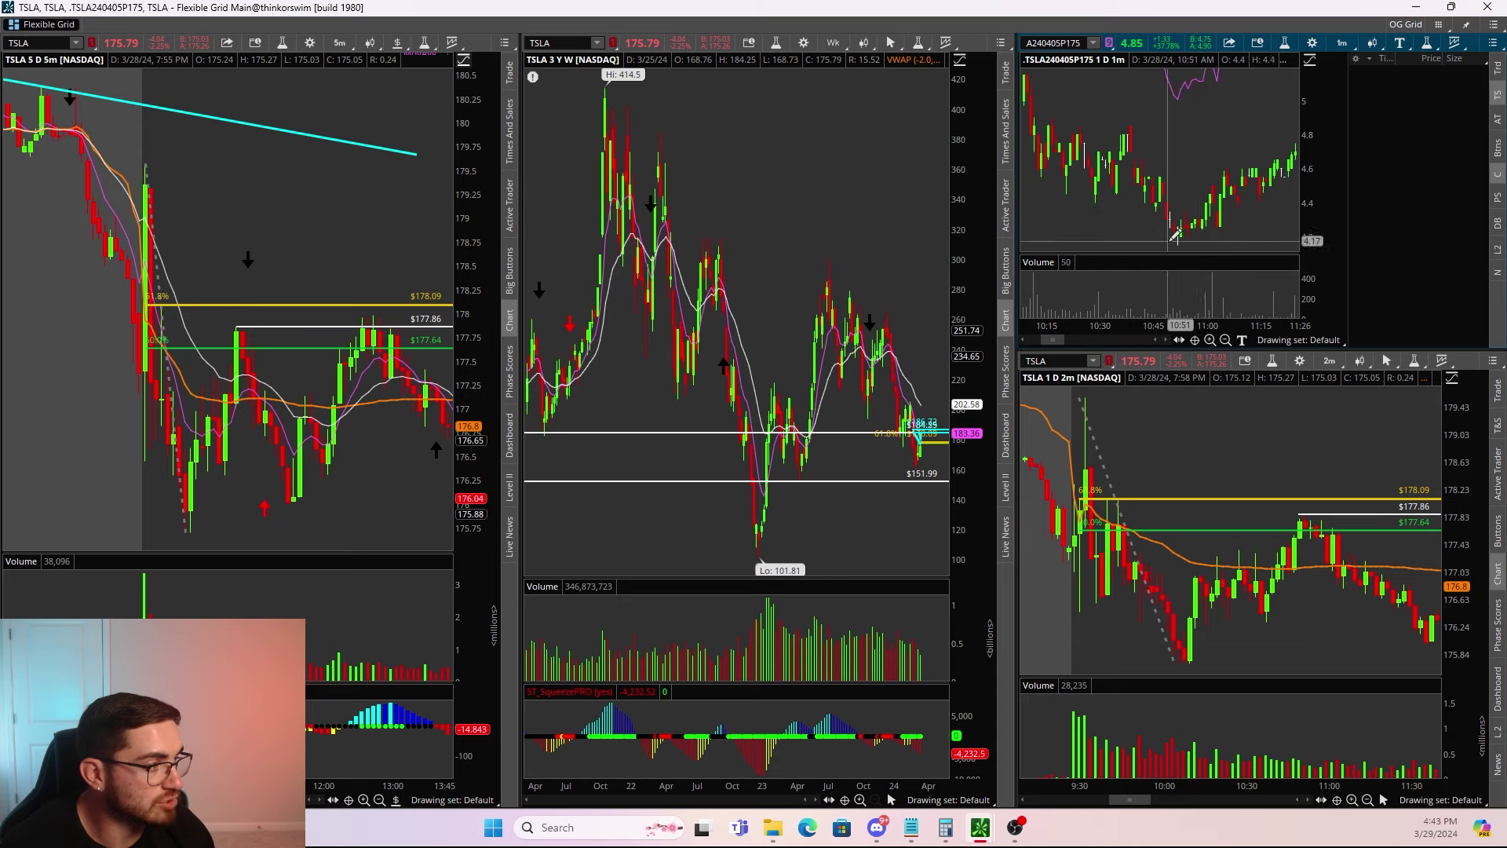
Step: Mark price levels at $4.15 and 4.5 on the TSLA put chart
right_click(1242, 322)
click(1277, 54)
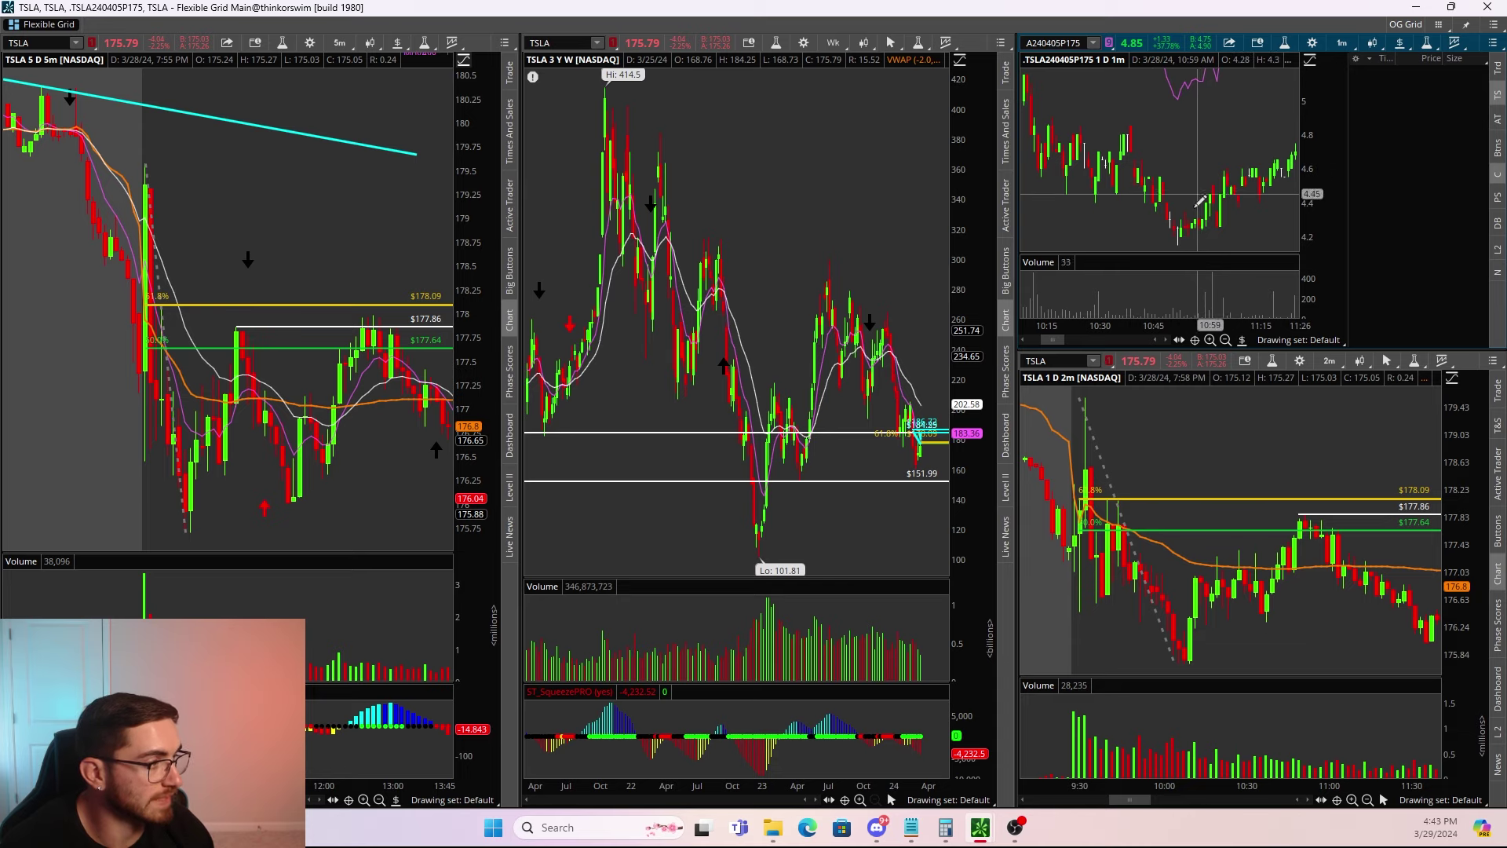
click(1181, 242)
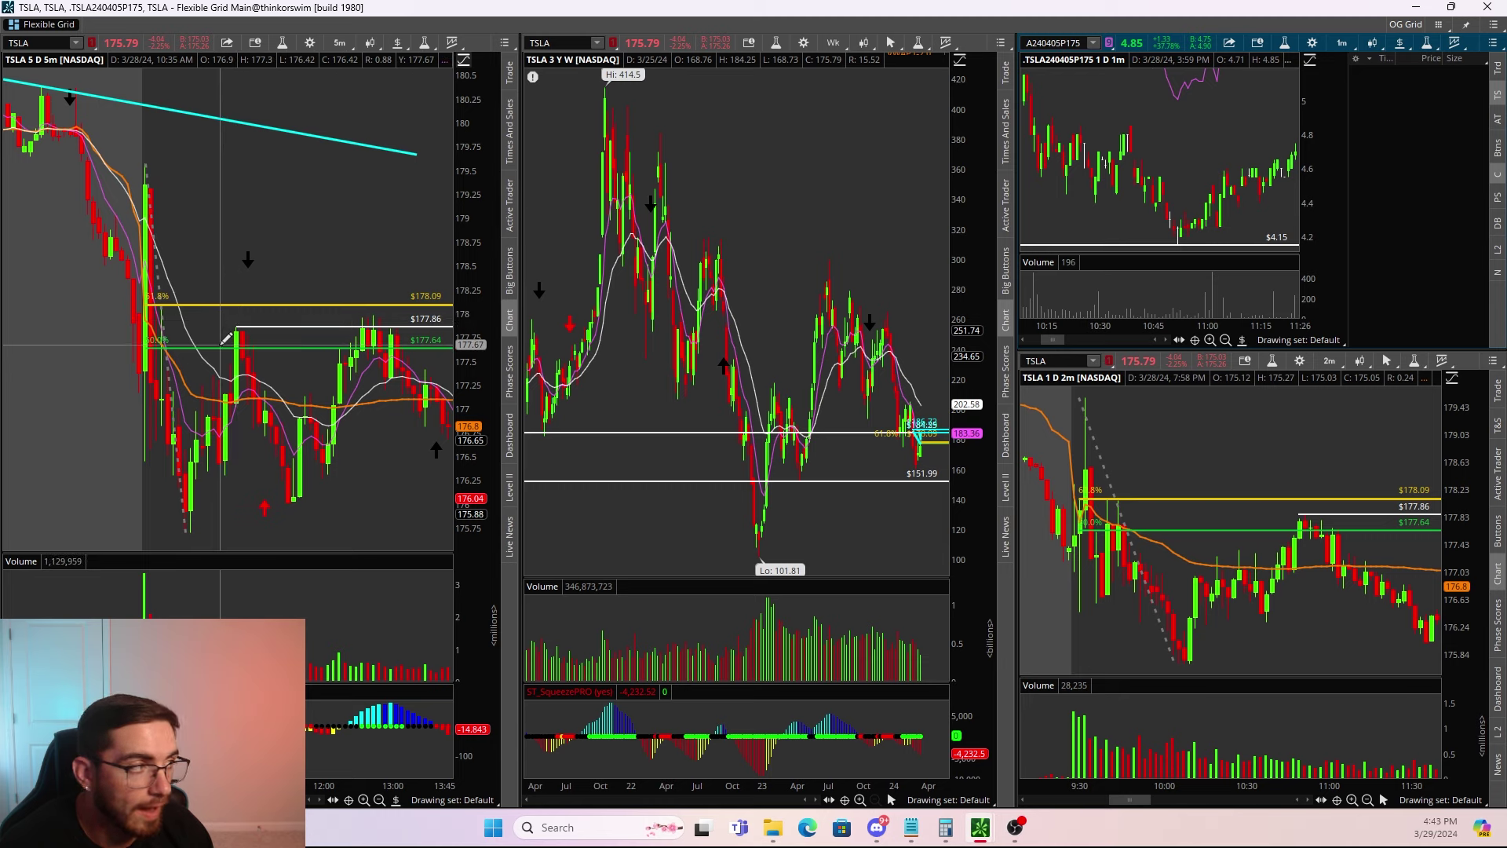
click(1209, 183)
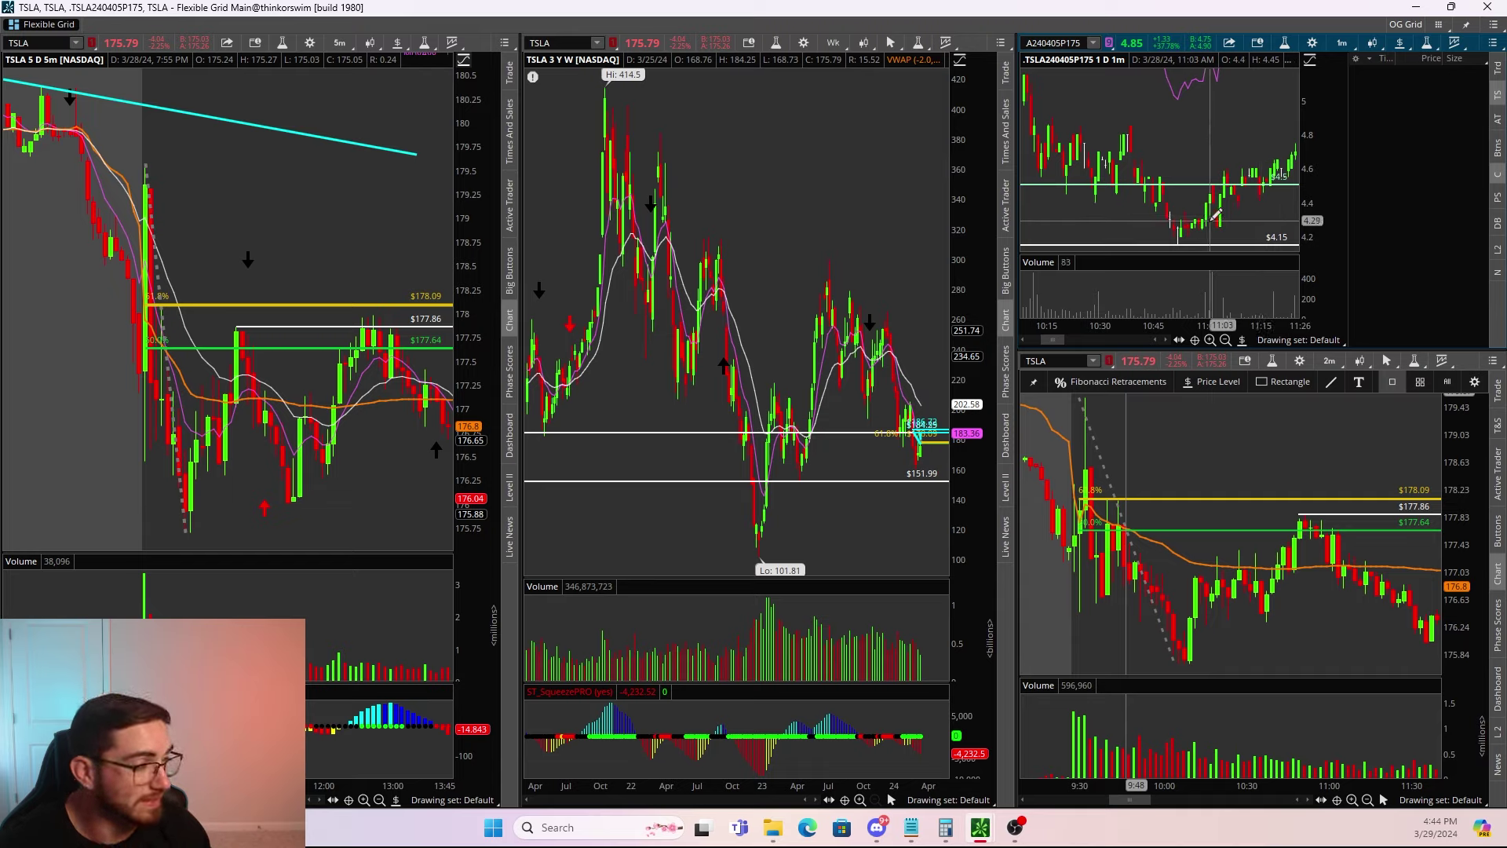
Step: Extend the put chart's price range to 3.9 and add a price level set to 3.95
drag(1295, 212, 1295, 228)
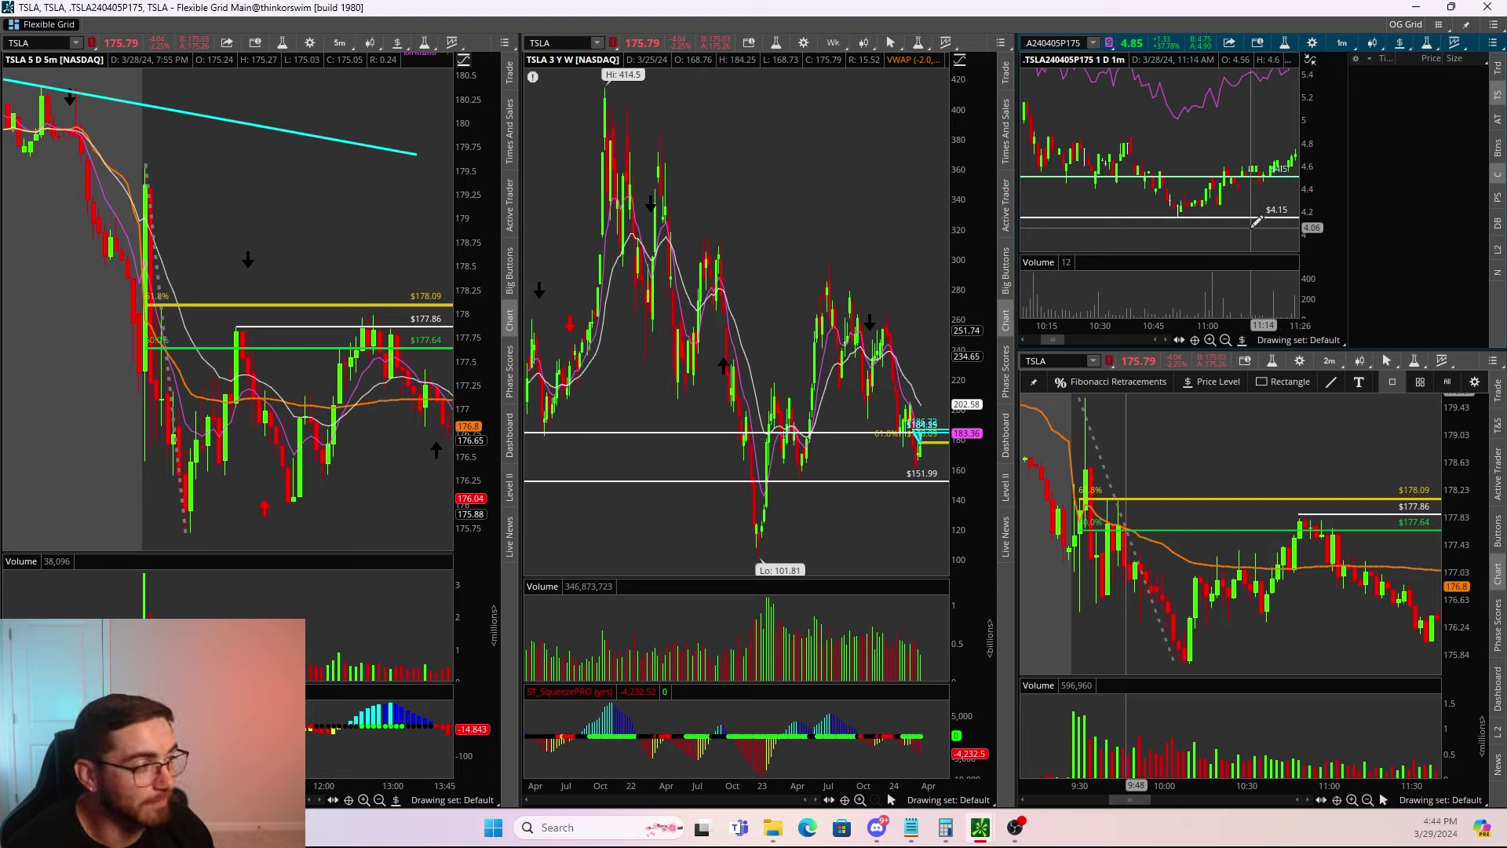
click(1256, 226)
right_click(1256, 228)
click(1269, 244)
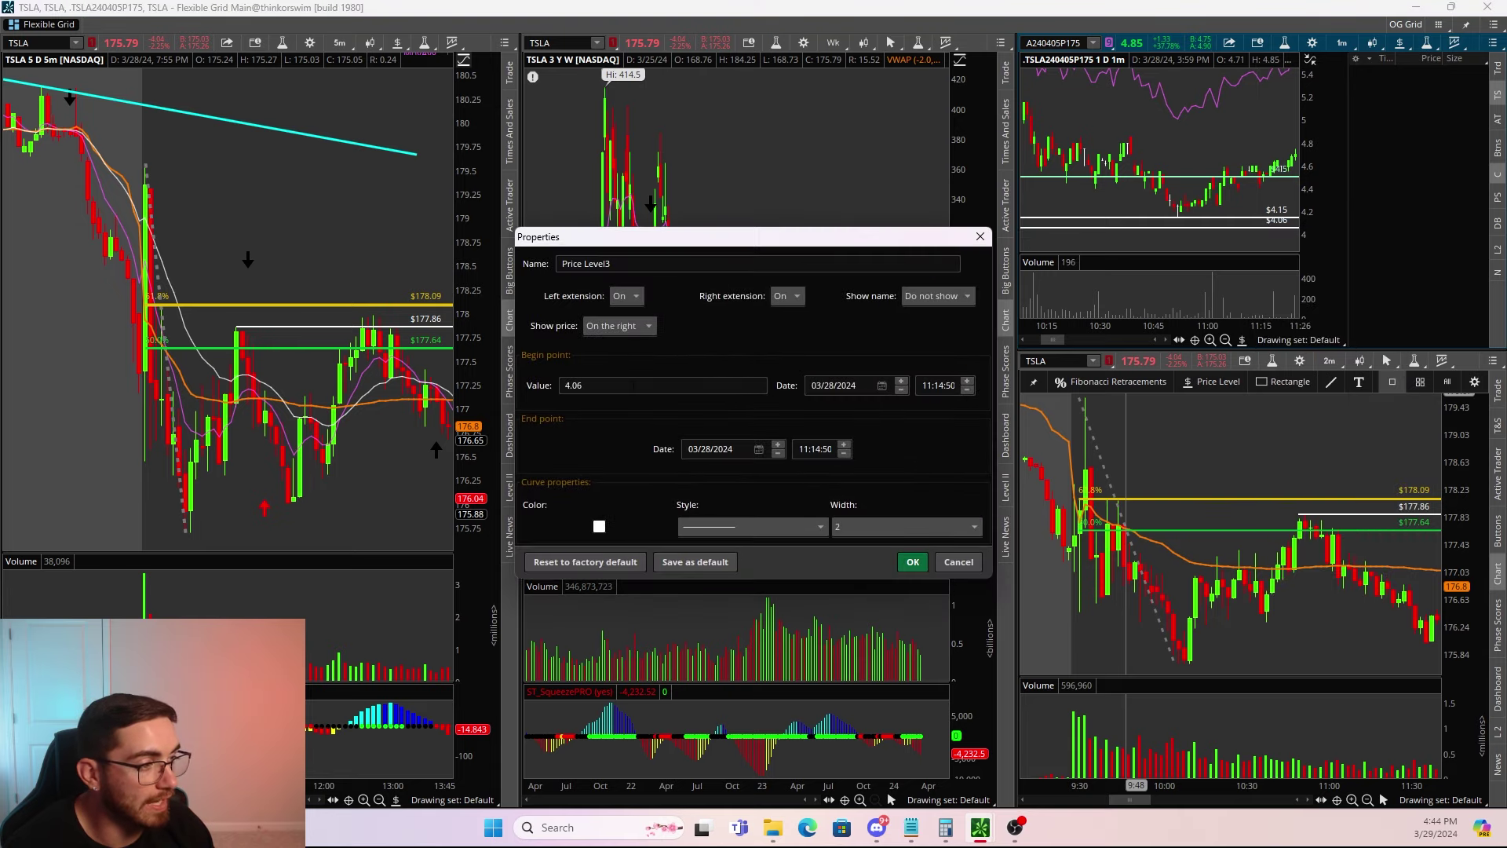
double_click(585, 385)
text(3.95)
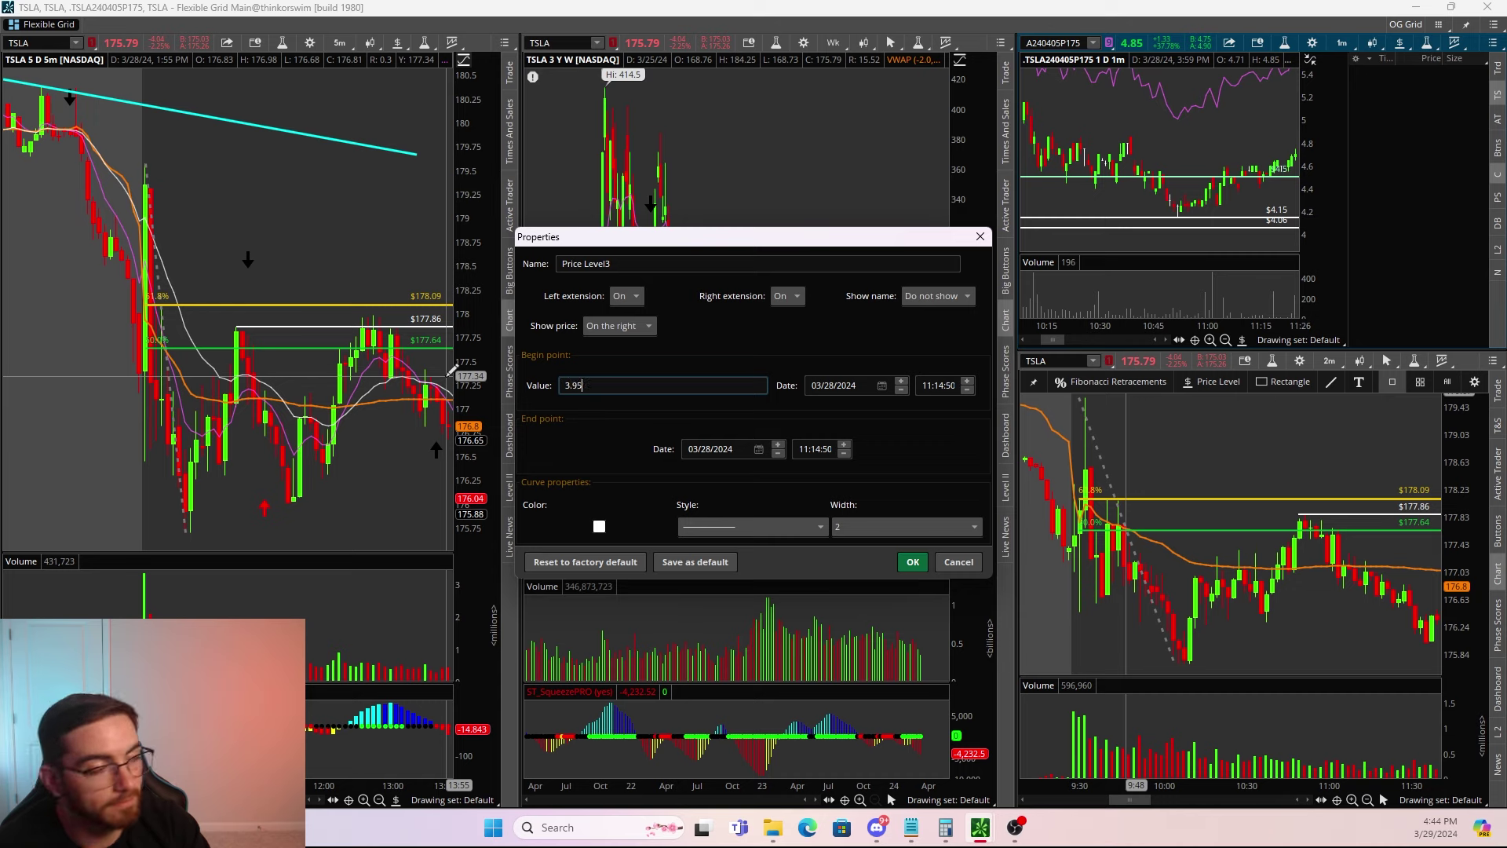
key(Return)
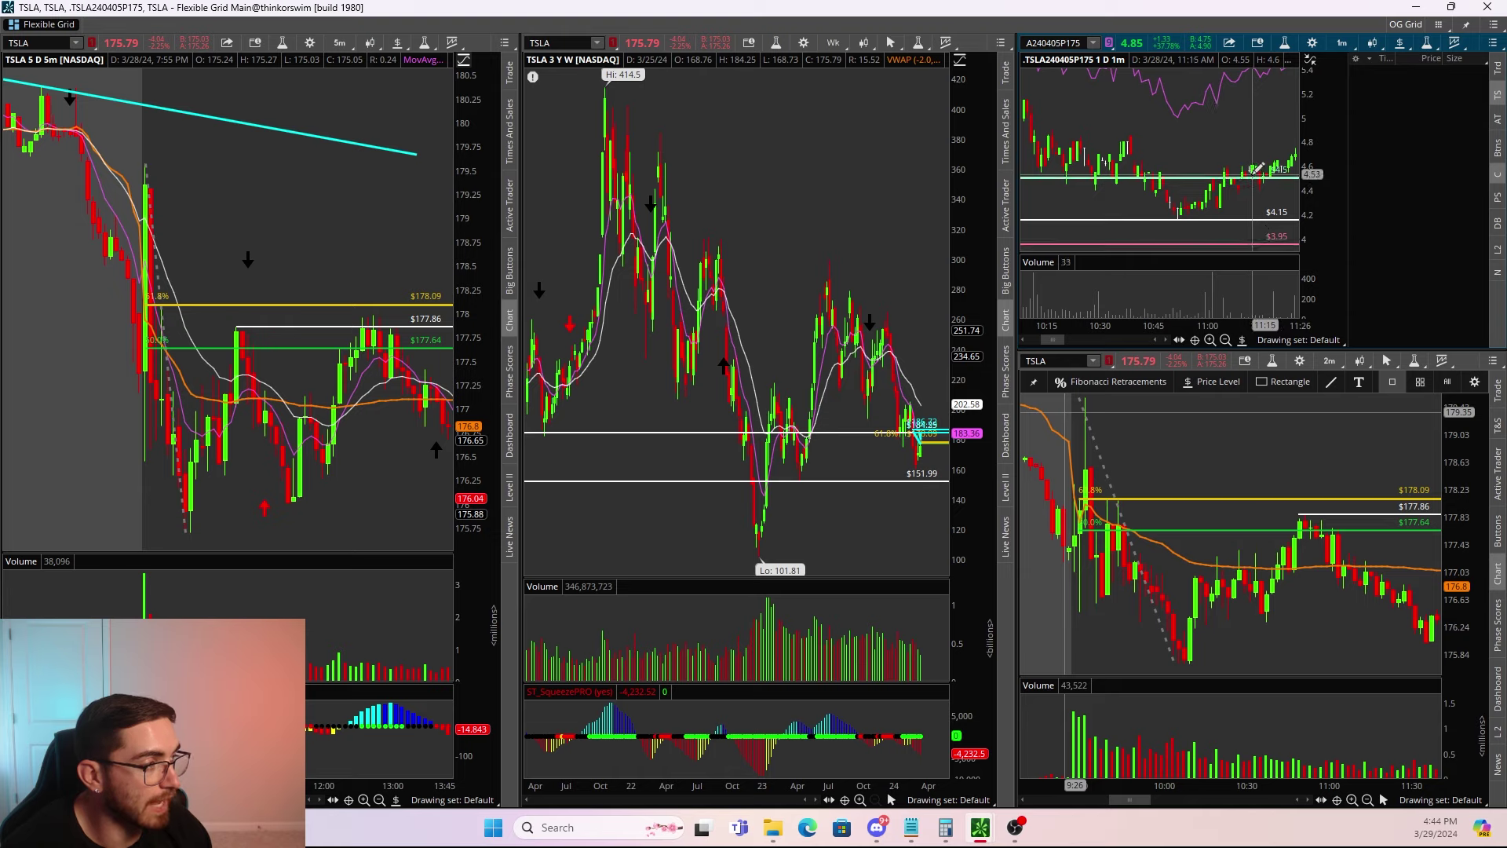
Step: Remove the purple TheoreticalOptionPrice study line from the put chart, confirming with Yes
right_click(1169, 114)
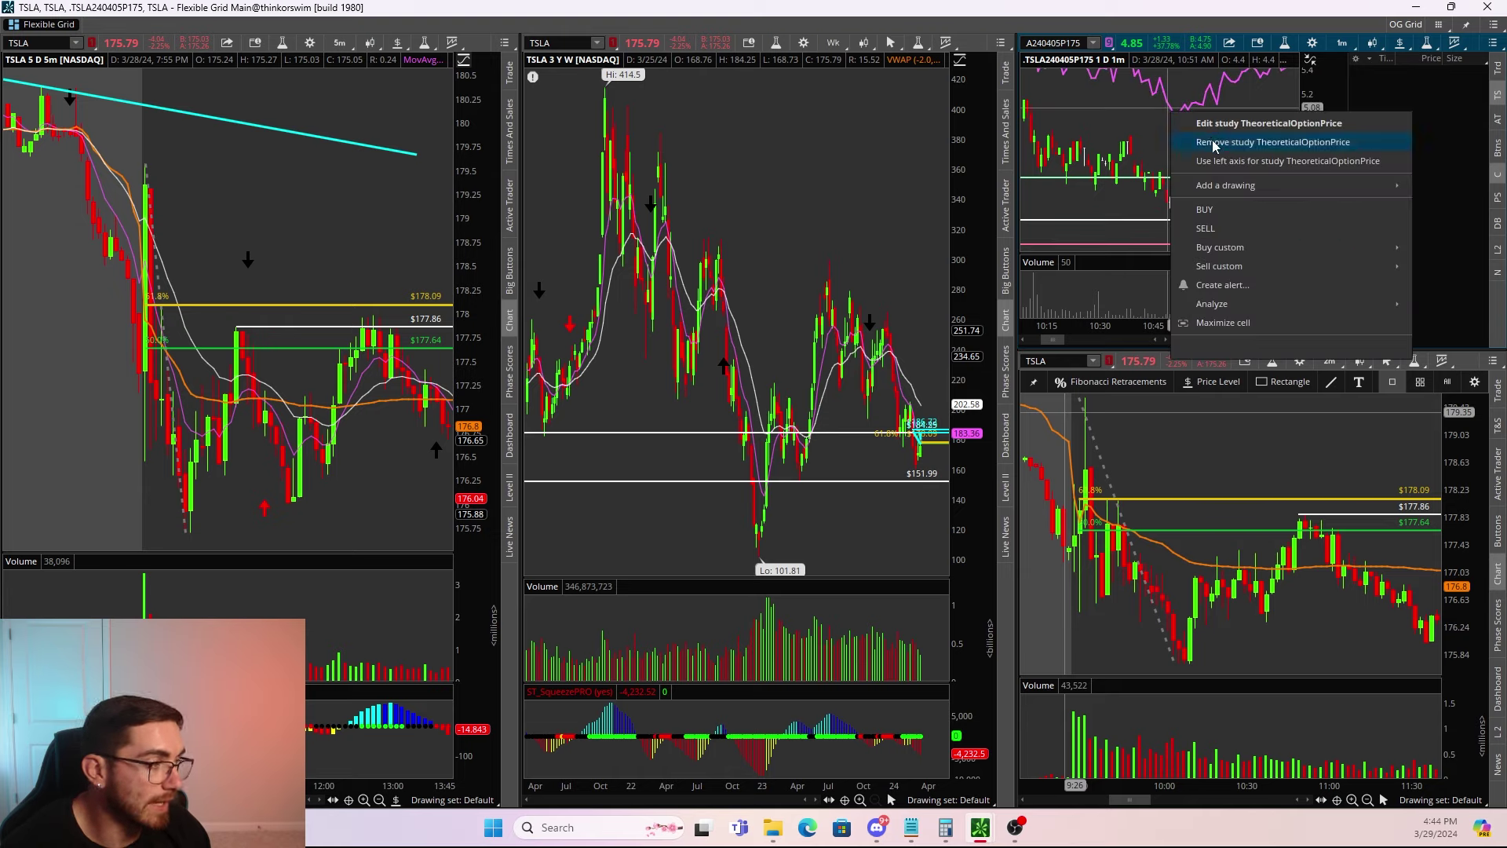
click(1264, 142)
click(799, 73)
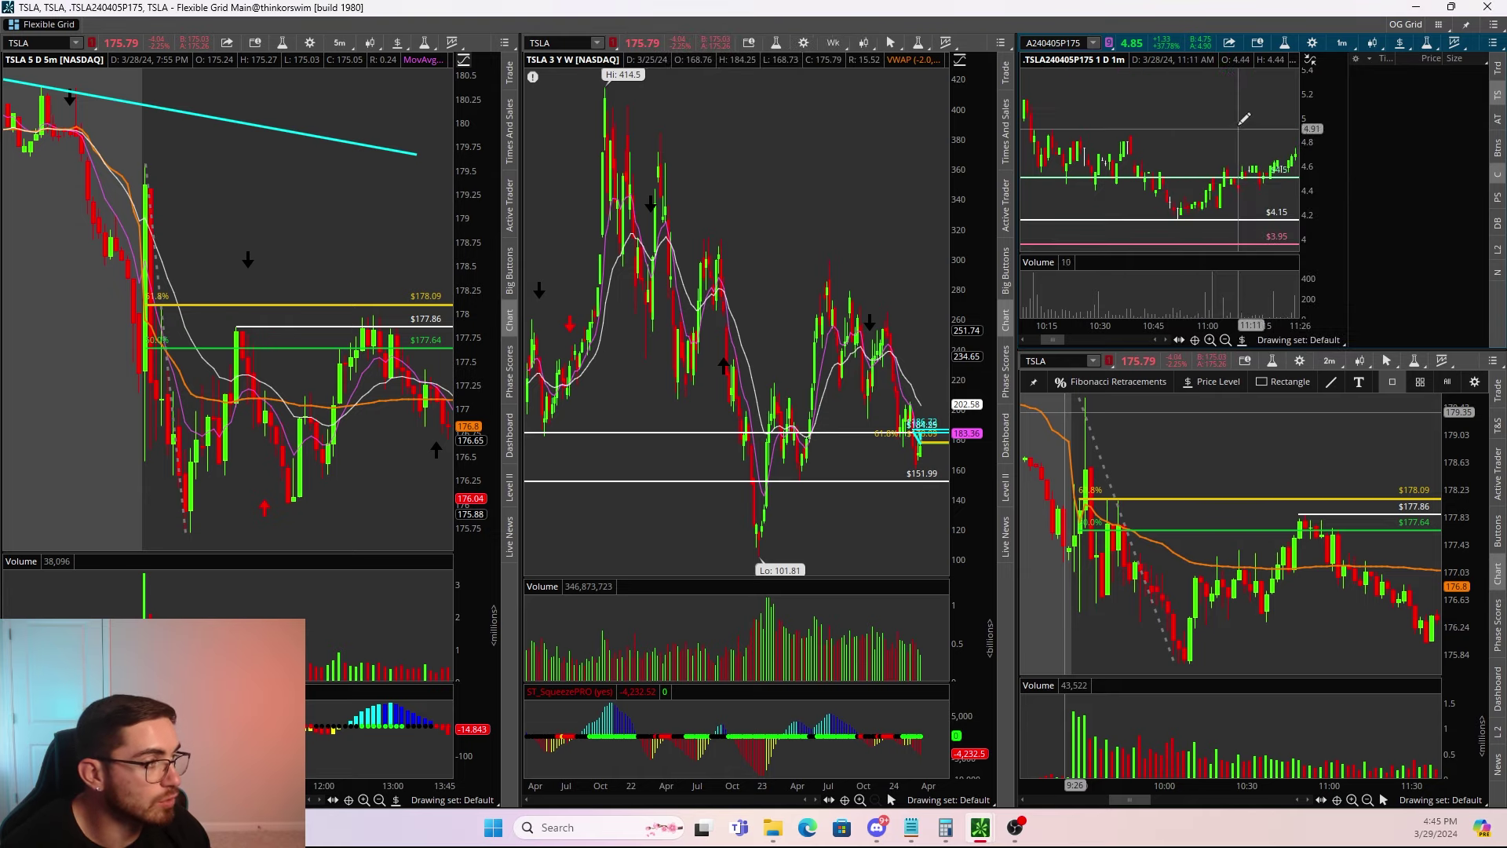